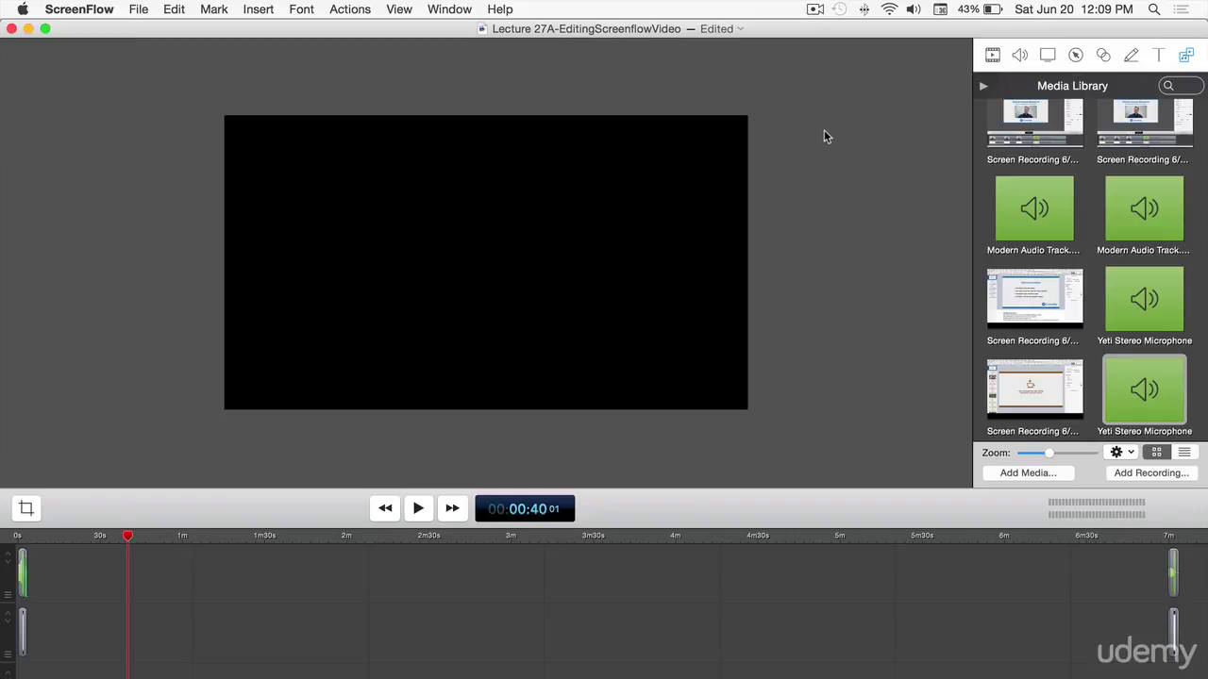
Select both the Yeti Stereo Microphone audio and the last Screen Recording in the media library.
left_click(1045, 386)
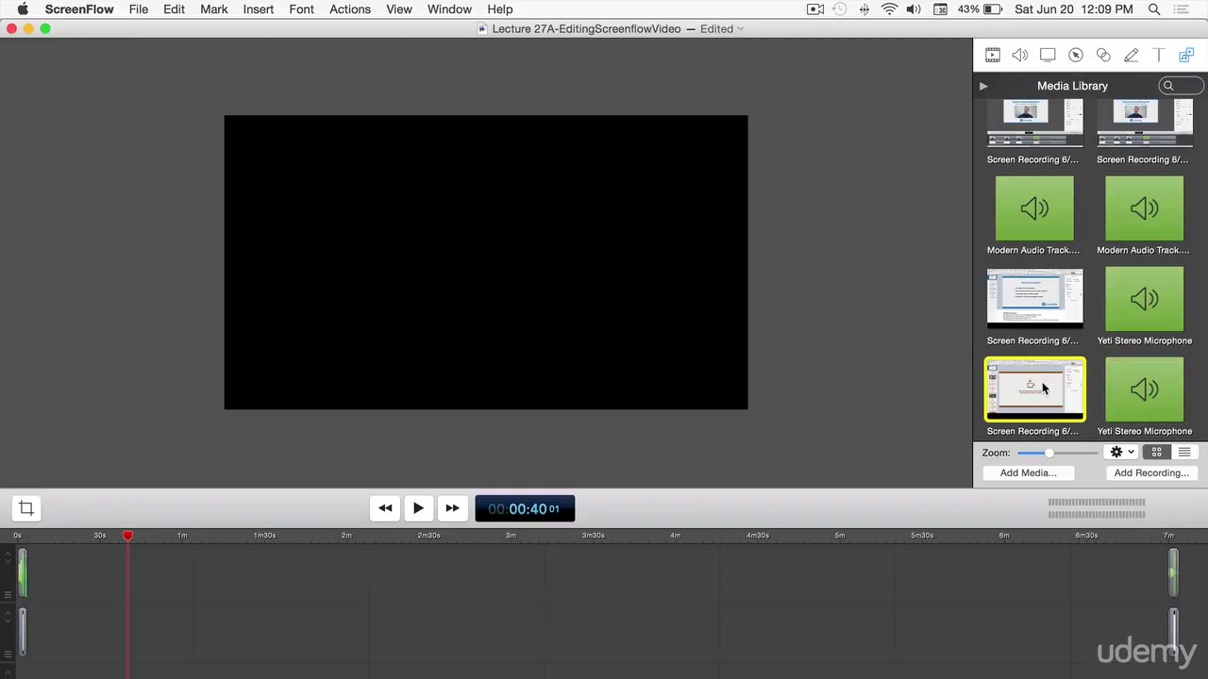
left_click(1121, 394)
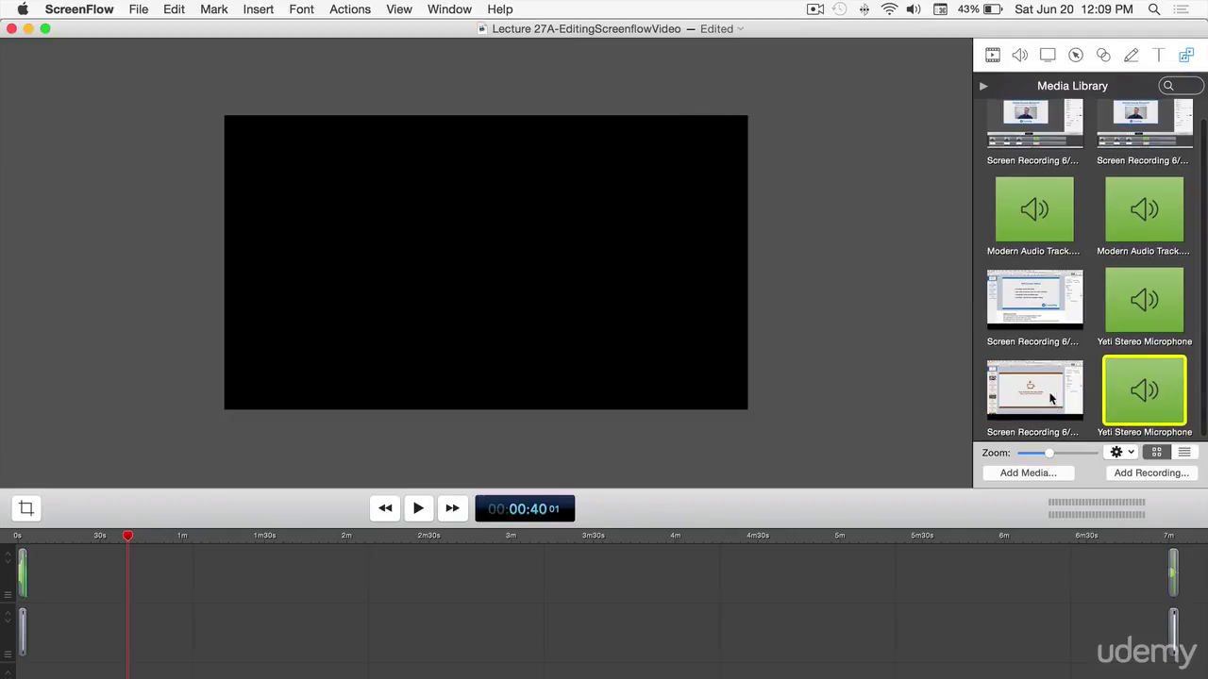
left_click(1033, 395, "super")
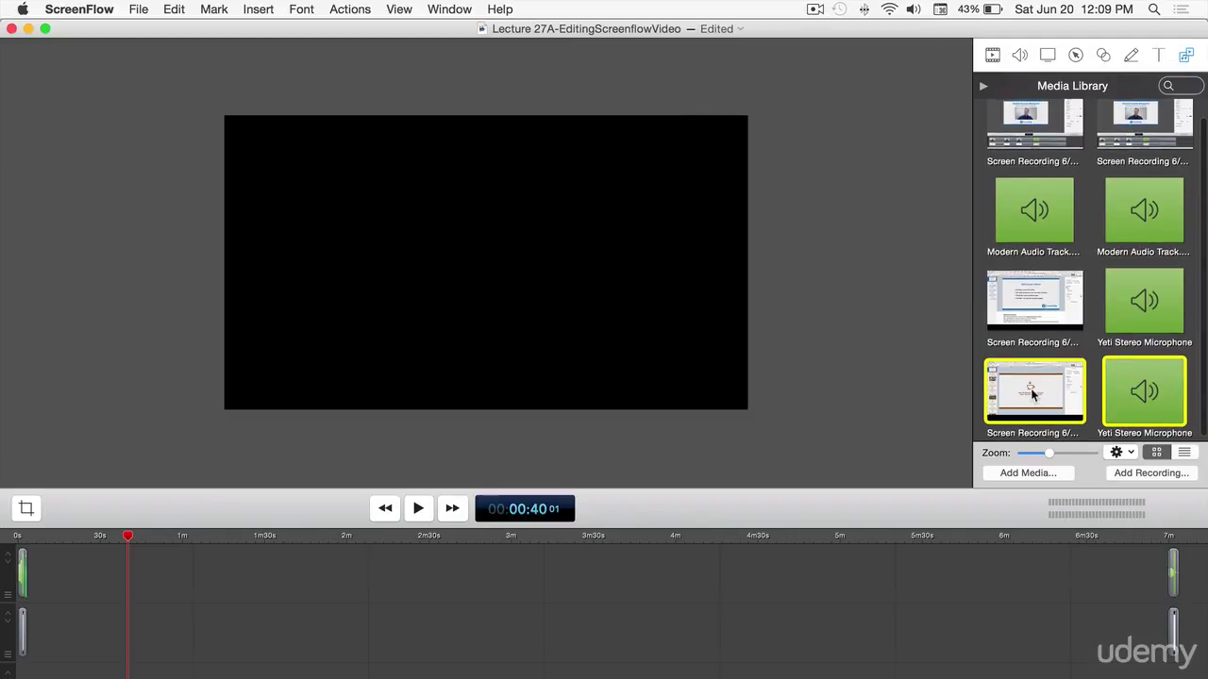
Rewind, play and pause the intro preview.
left_click(384, 509)
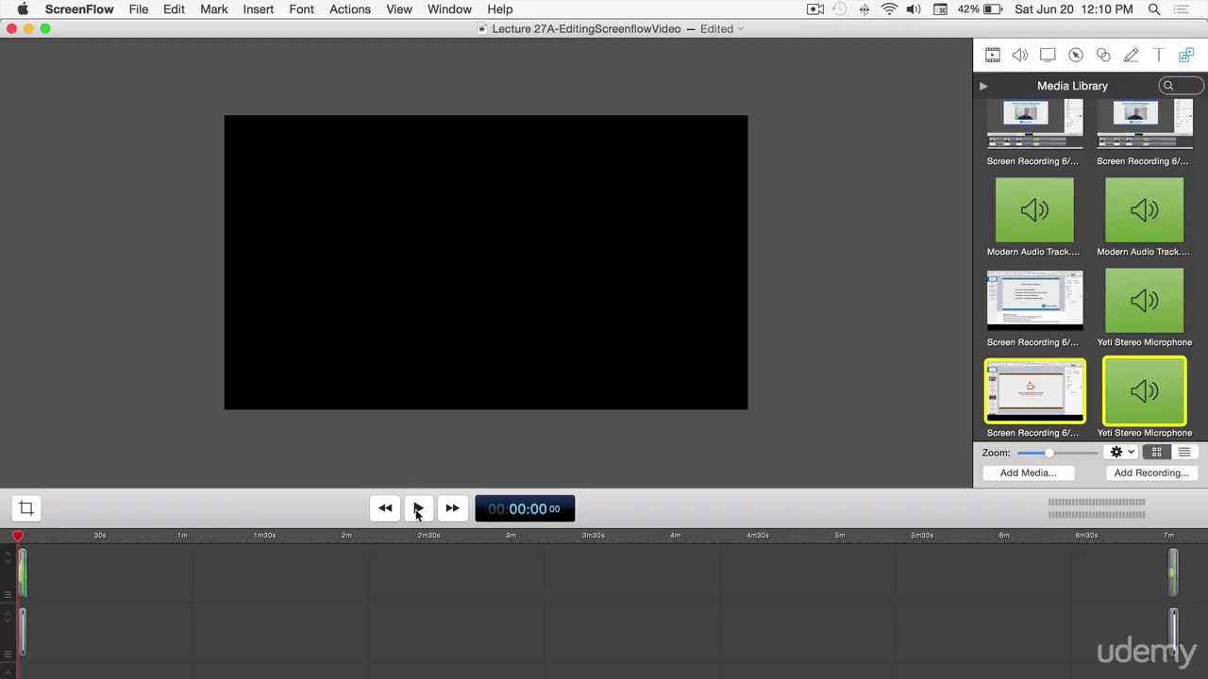
left_click(418, 509)
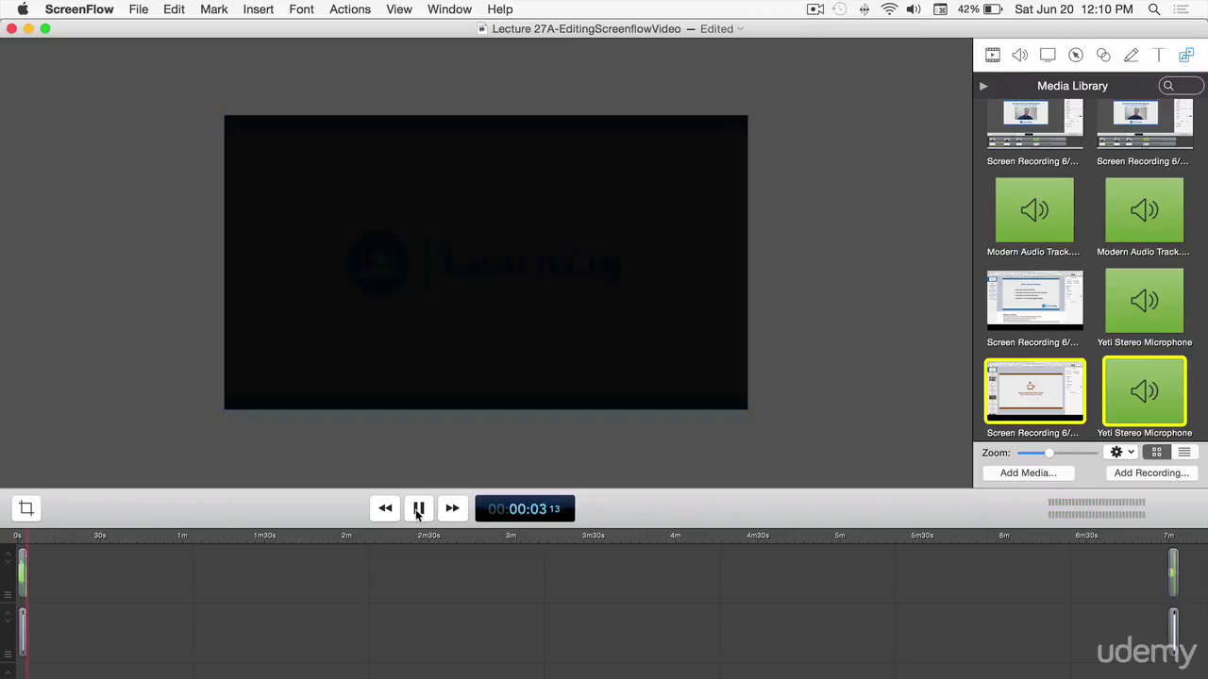
left_click(418, 510)
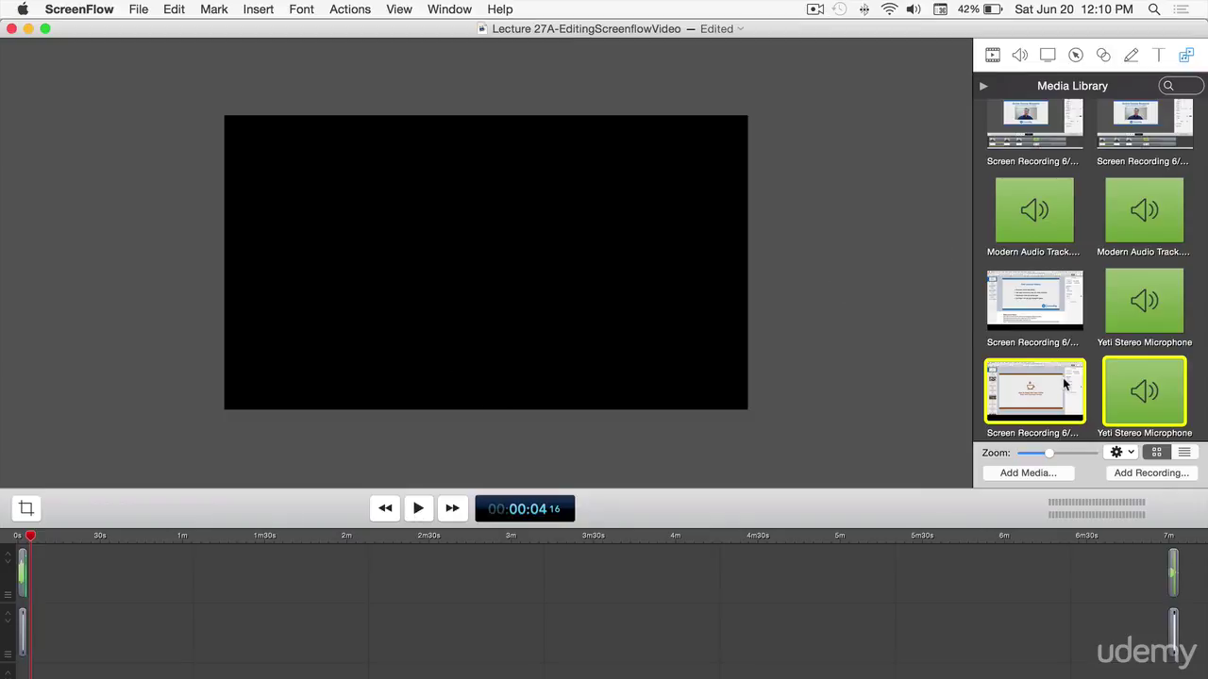
Drag the Screen Recording and Yeti Stereo Microphone audio onto the timeline and align both clips at 0s.
left_click_drag(1049, 387, 94, 578)
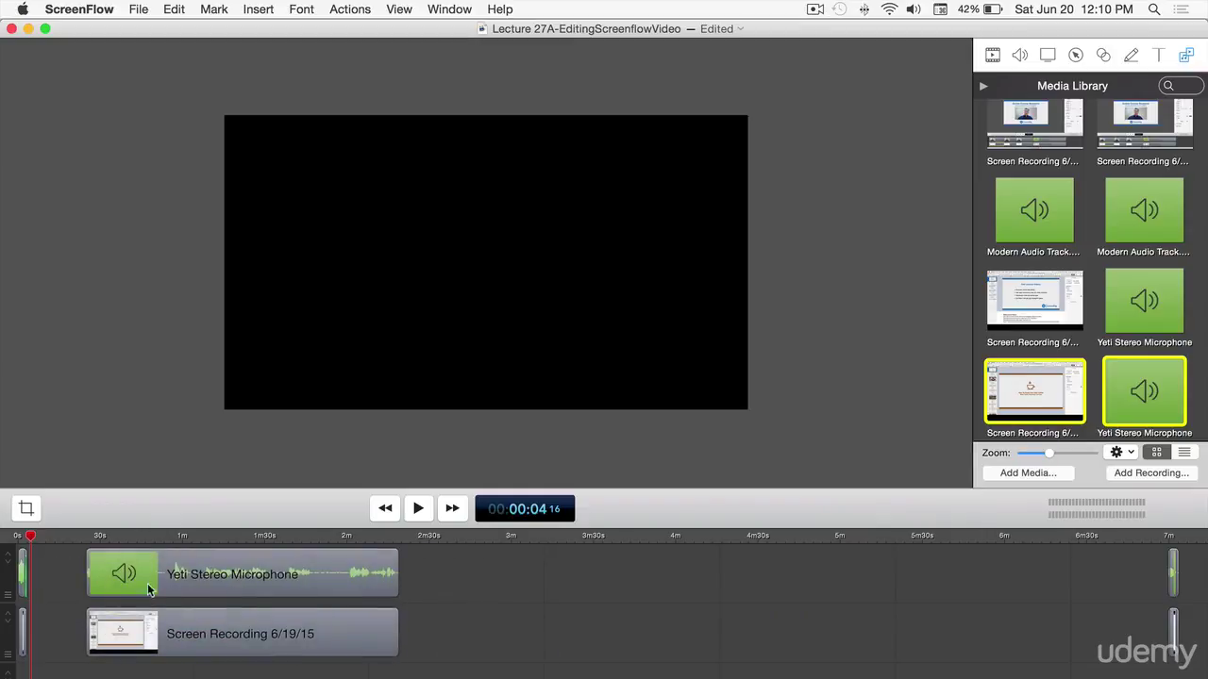
left_click(300, 574)
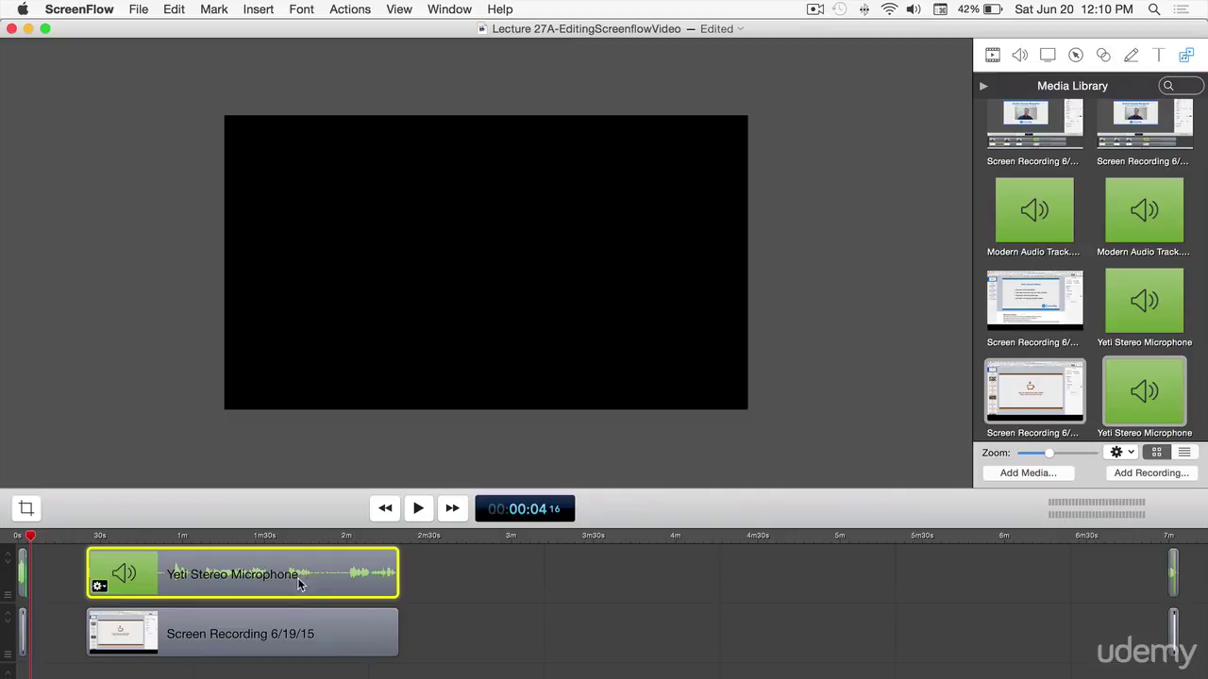
left_click(302, 636, "shift")
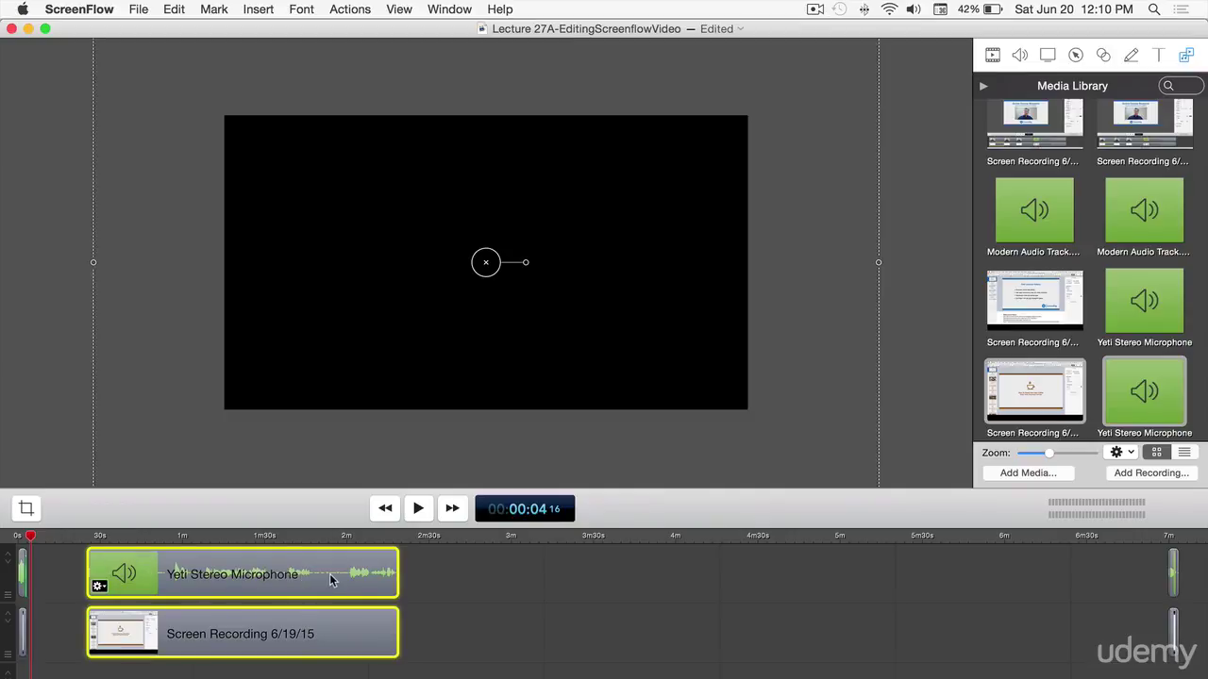
left_click_drag(329, 574, 274, 576)
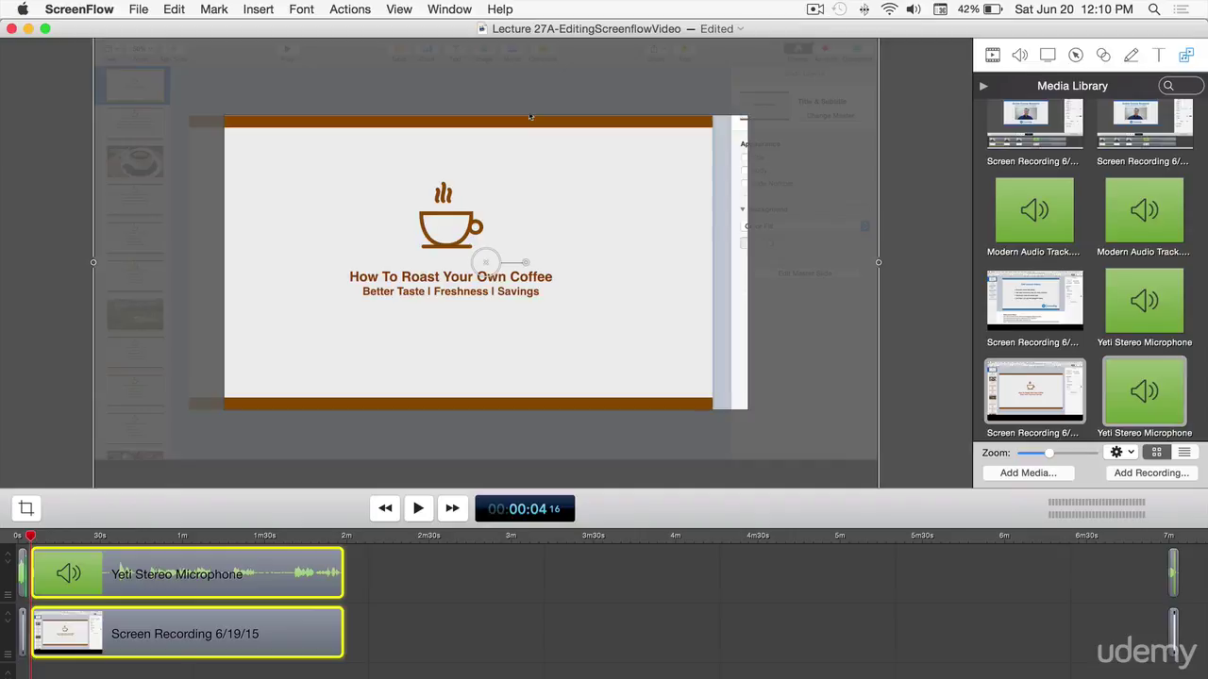
left_click(385, 509)
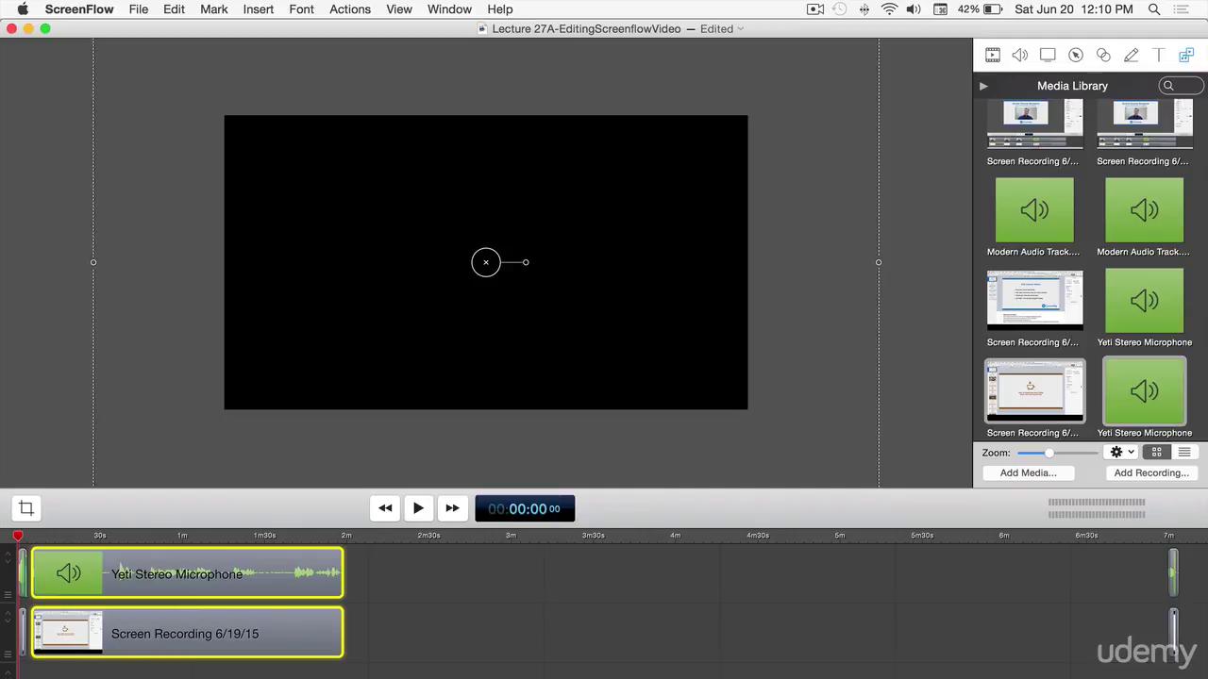
scroll(183, 637, "up", 5)
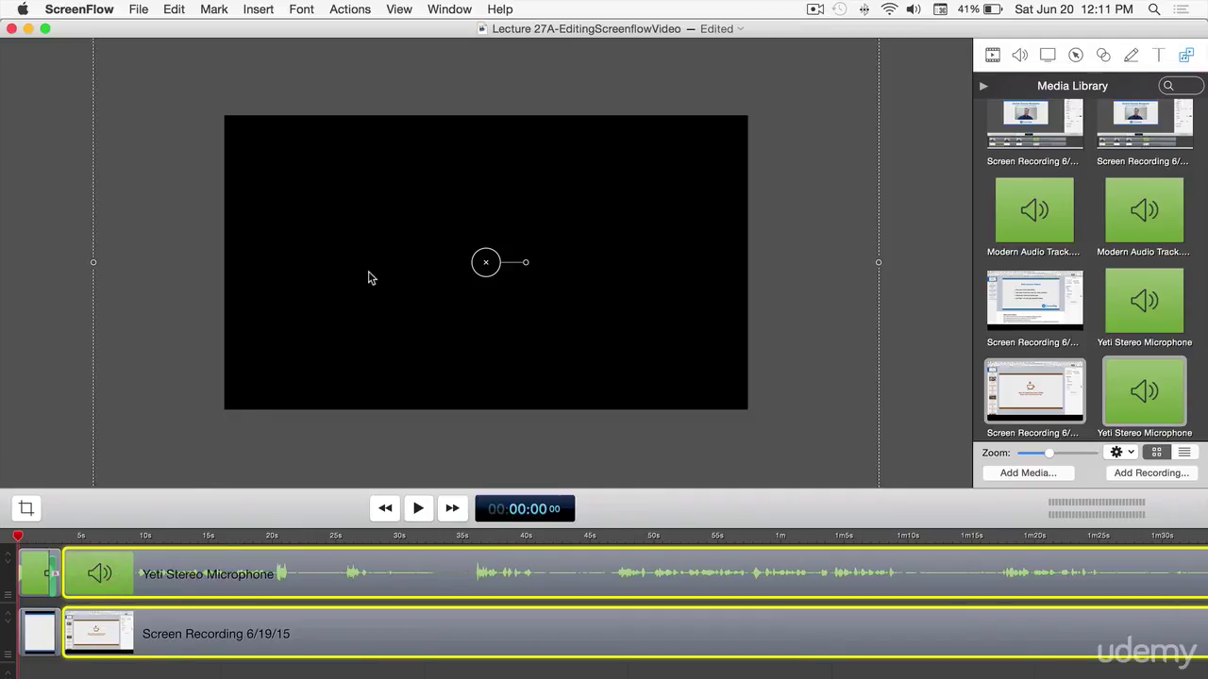
Shrink the screen-recording clip from its top-left corner and move it up and left.
key("super+minus")
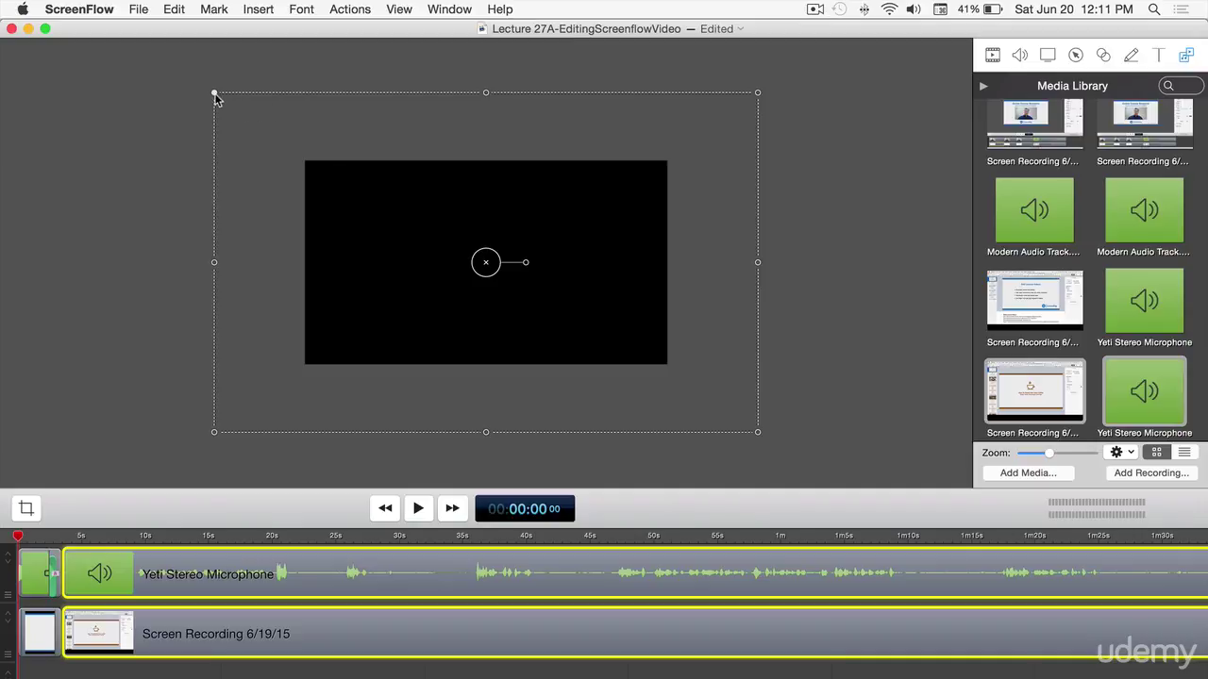
left_click_drag(215, 94, 419, 276)
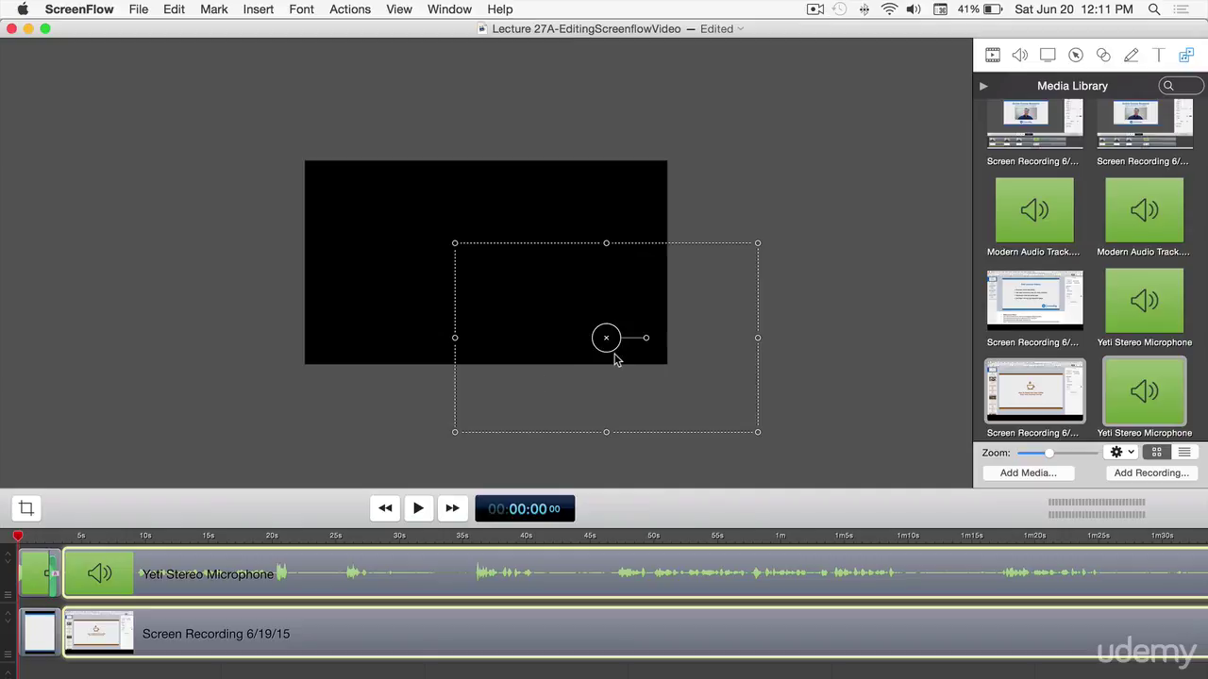
left_click_drag(615, 356, 534, 306)
Select only the Screen Recording clip on the timeline.
left_click(221, 606)
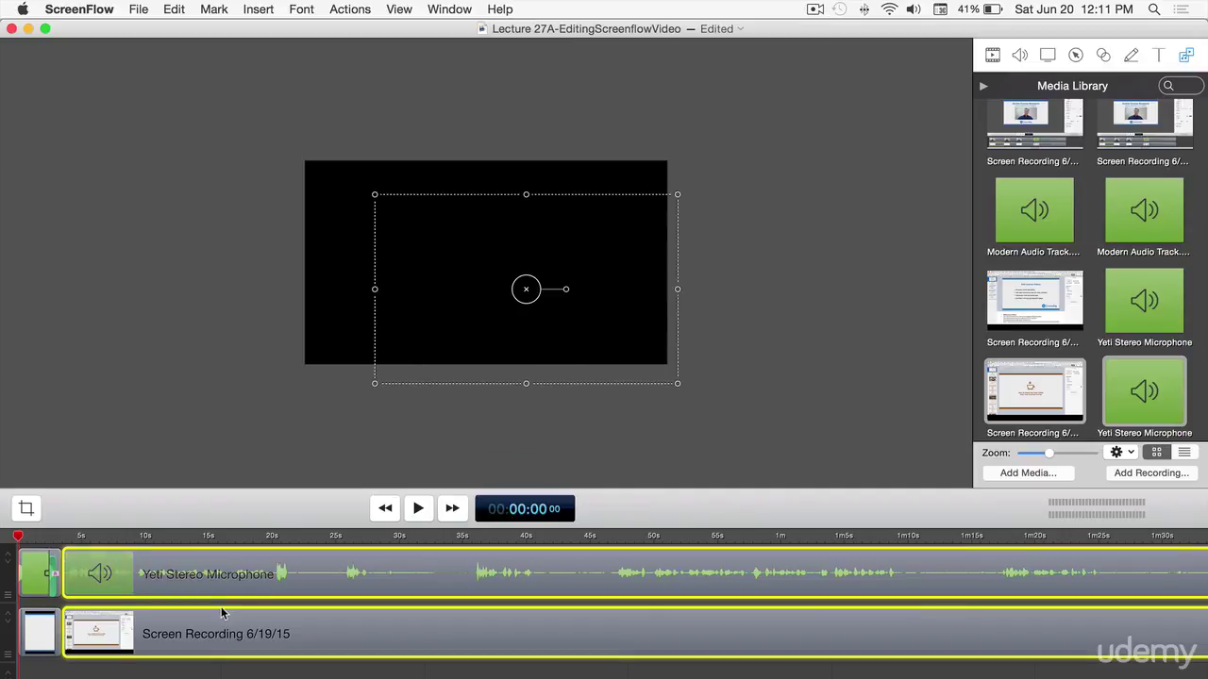
left_click(230, 666)
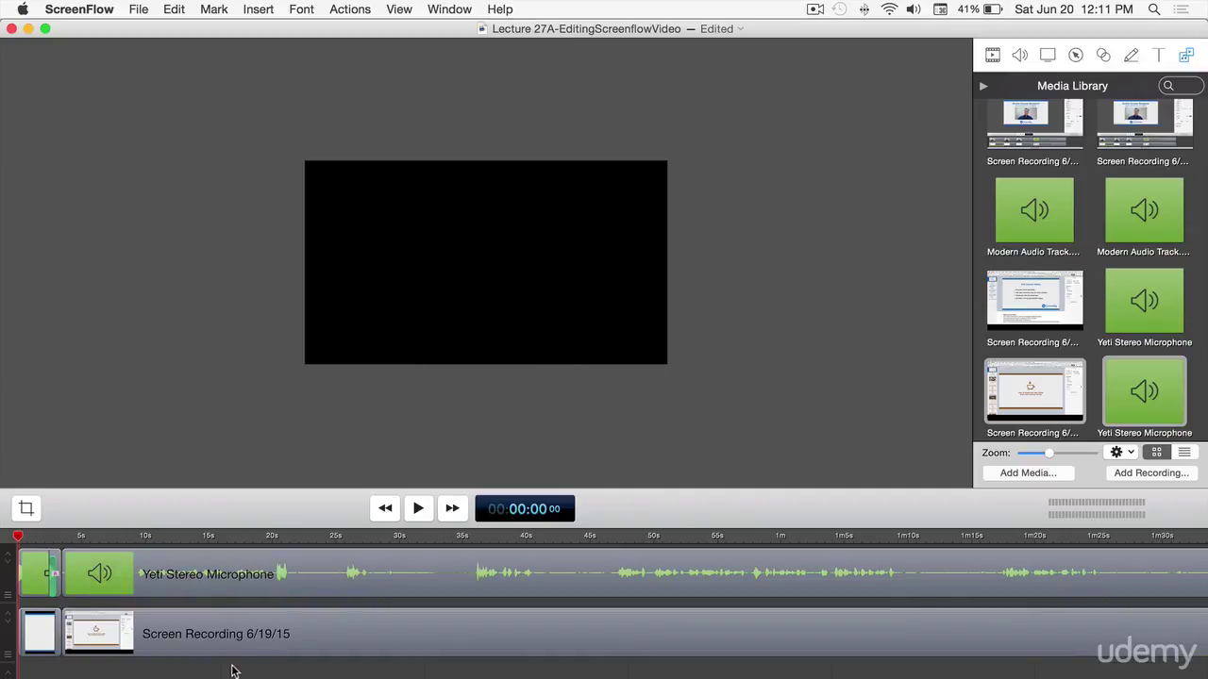
left_click(228, 616)
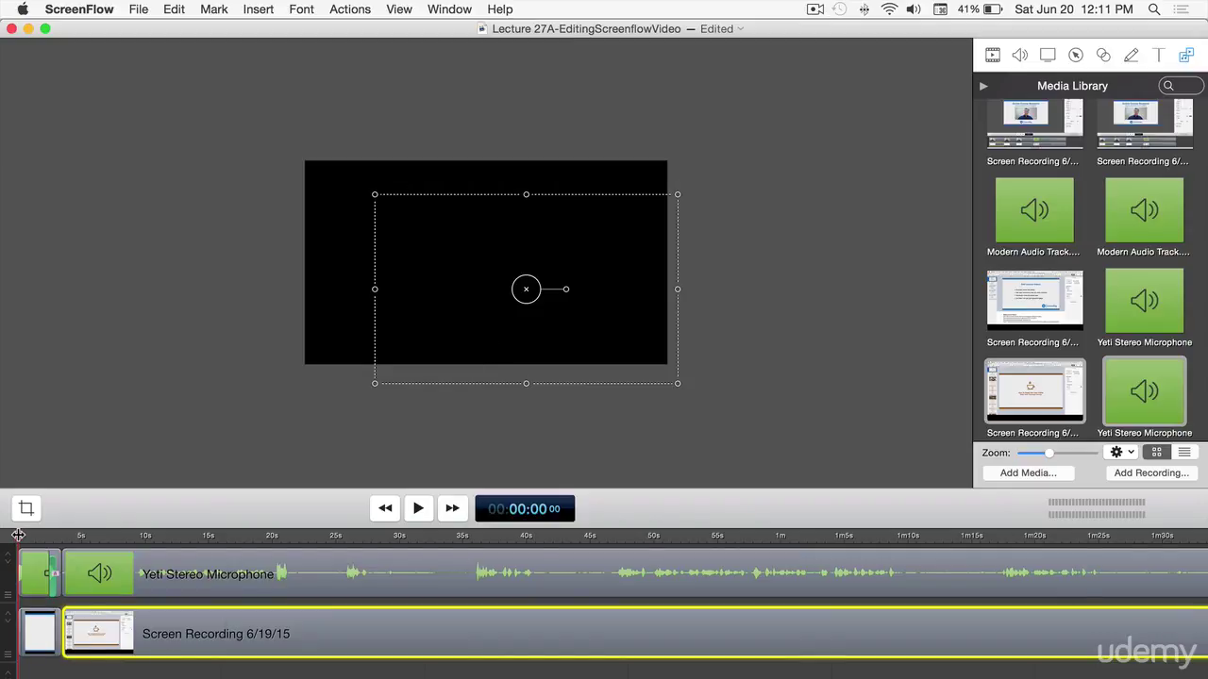
At 0:11, move the recording to the frame's top-left and stretch it to fill the frame width.
left_click_drag(18, 535, 161, 535)
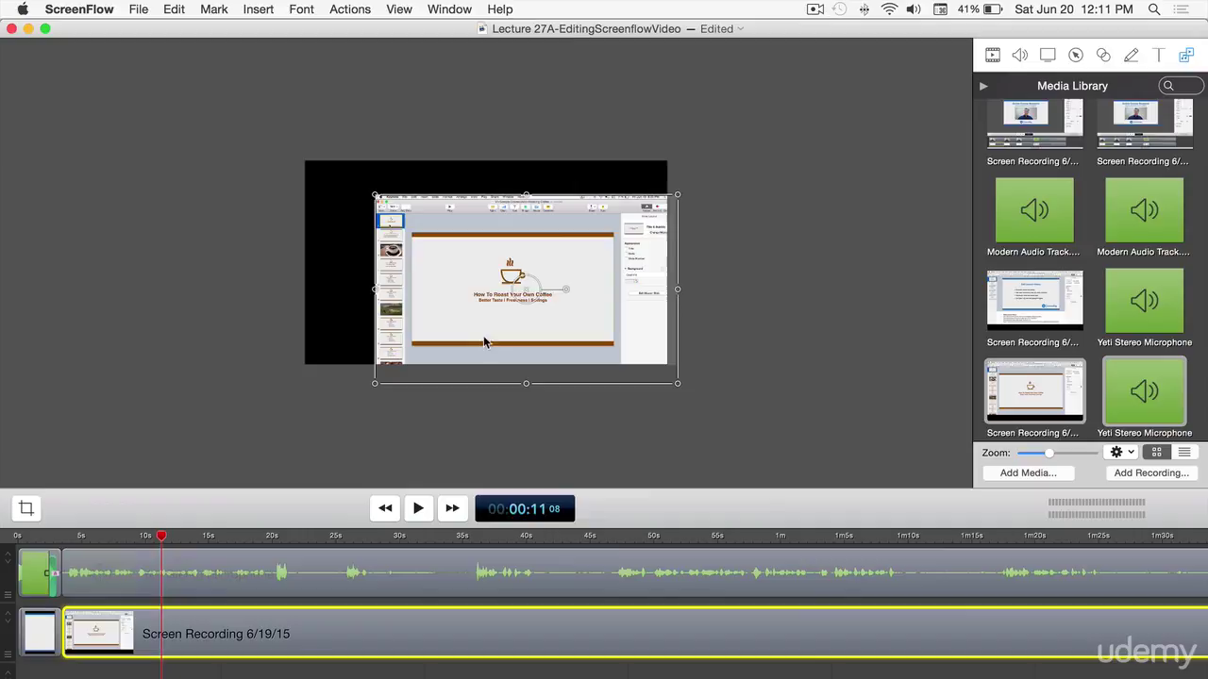
left_click_drag(483, 342, 456, 262)
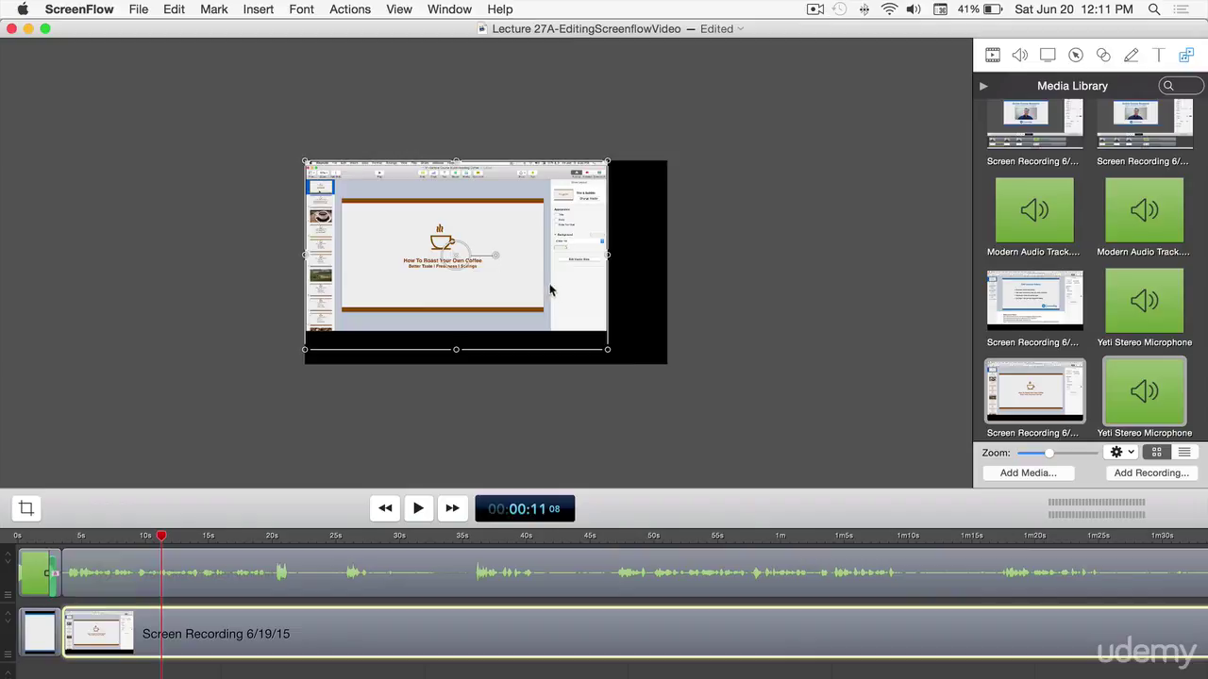
left_click_drag(611, 355, 681, 380)
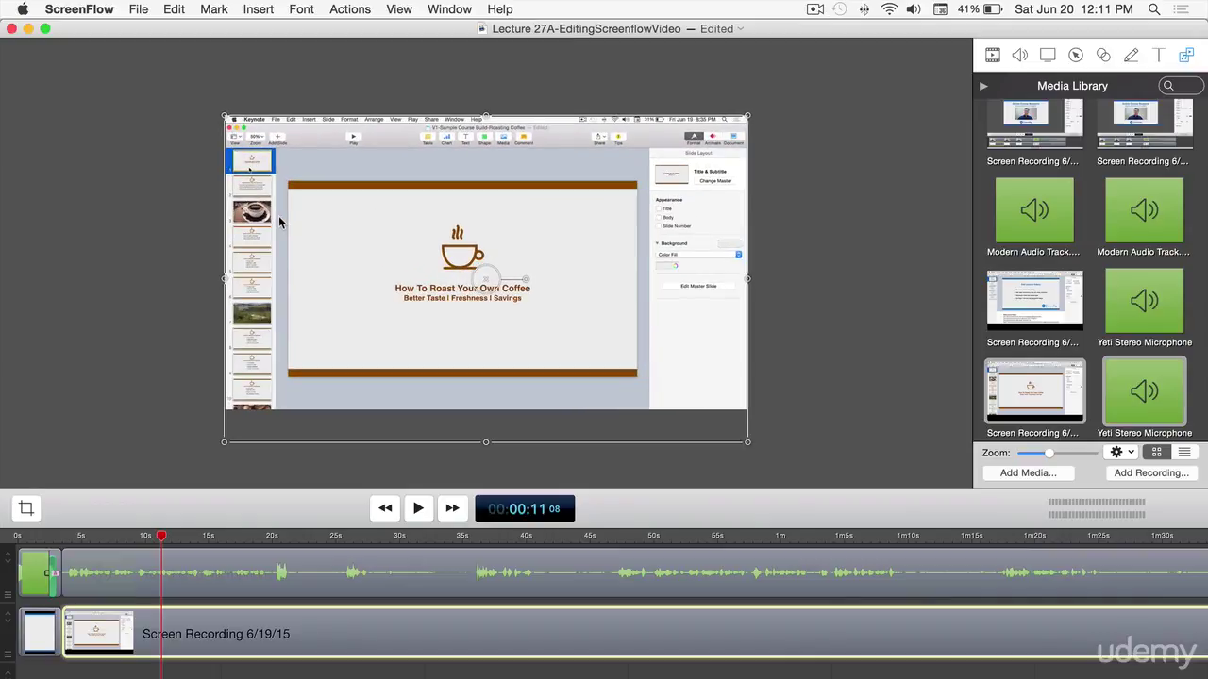
Zoom the canvas to fit and drag the recording until it snaps to the centre guide.
left_click(397, 10)
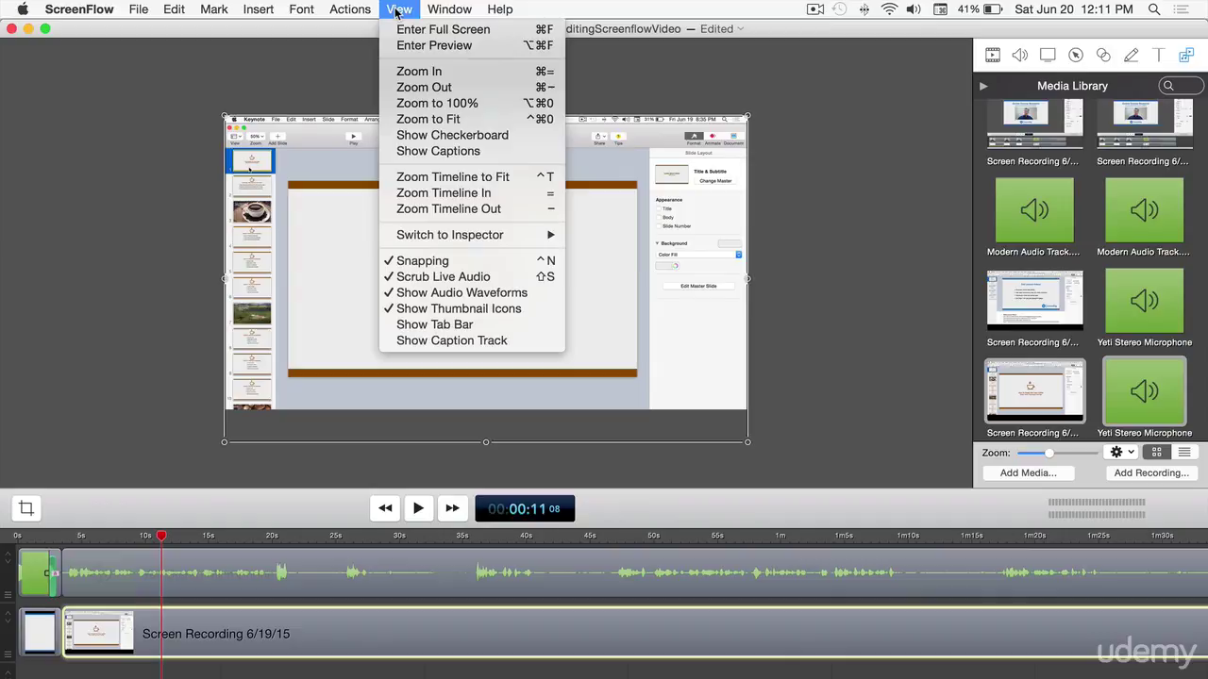
left_click(397, 10)
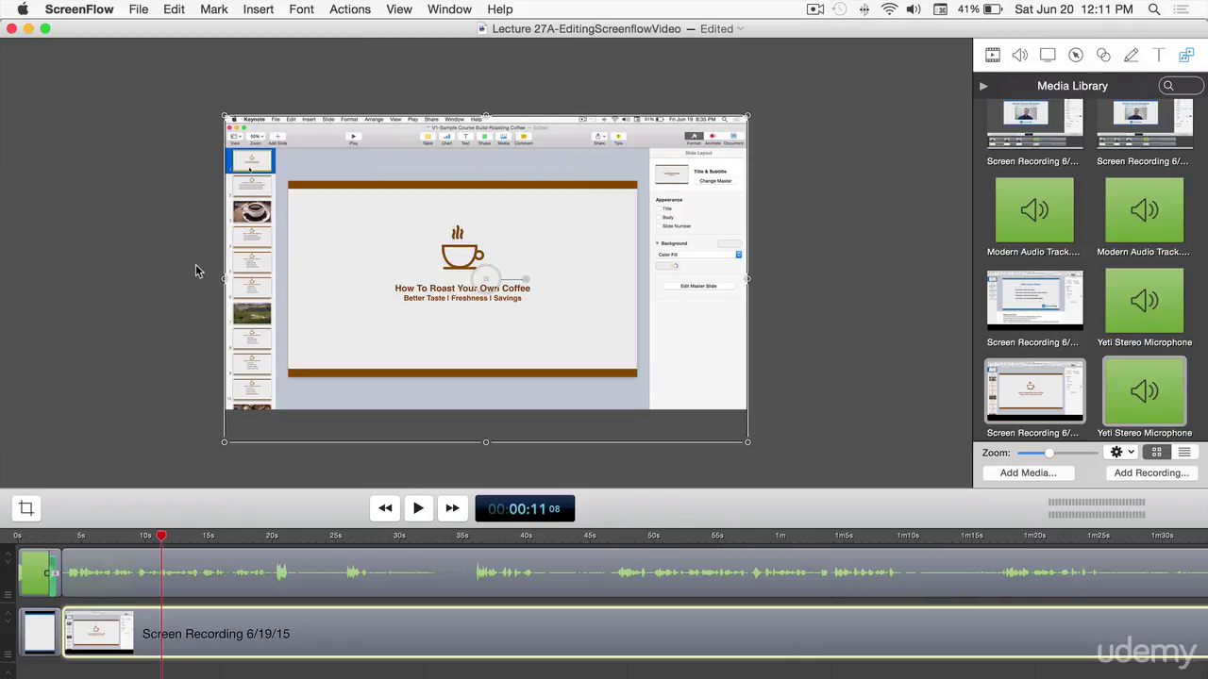
key("super+equal")
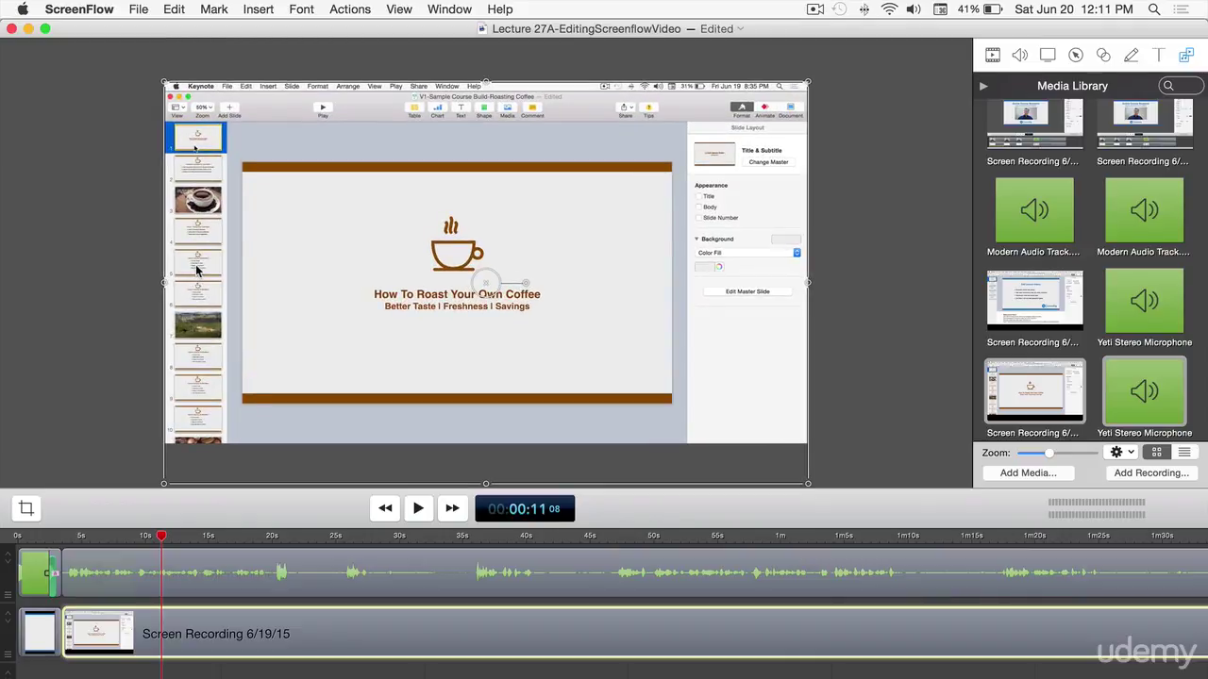
mouse_move(469, 289)
left_mouse_down()
mouse_move(448, 283)
mouse_move(467, 290)
left_mouse_up()
Deselect the clip, rewind and play the project from the start.
left_click(80, 247)
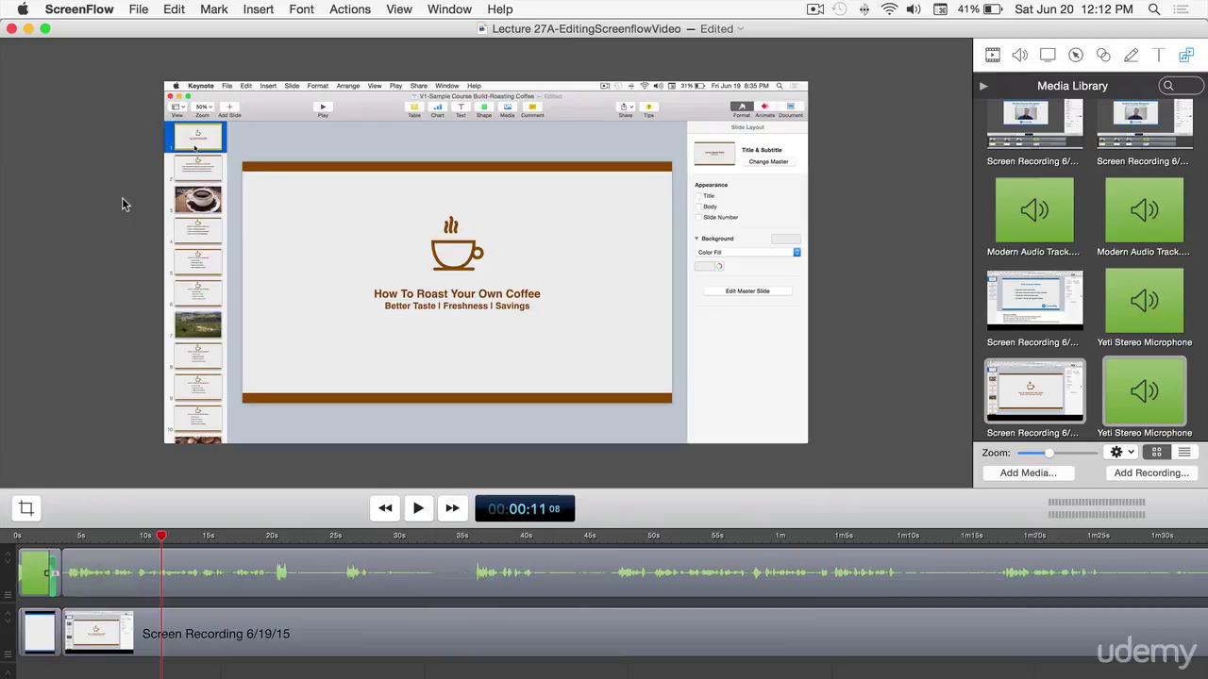
left_click(383, 509)
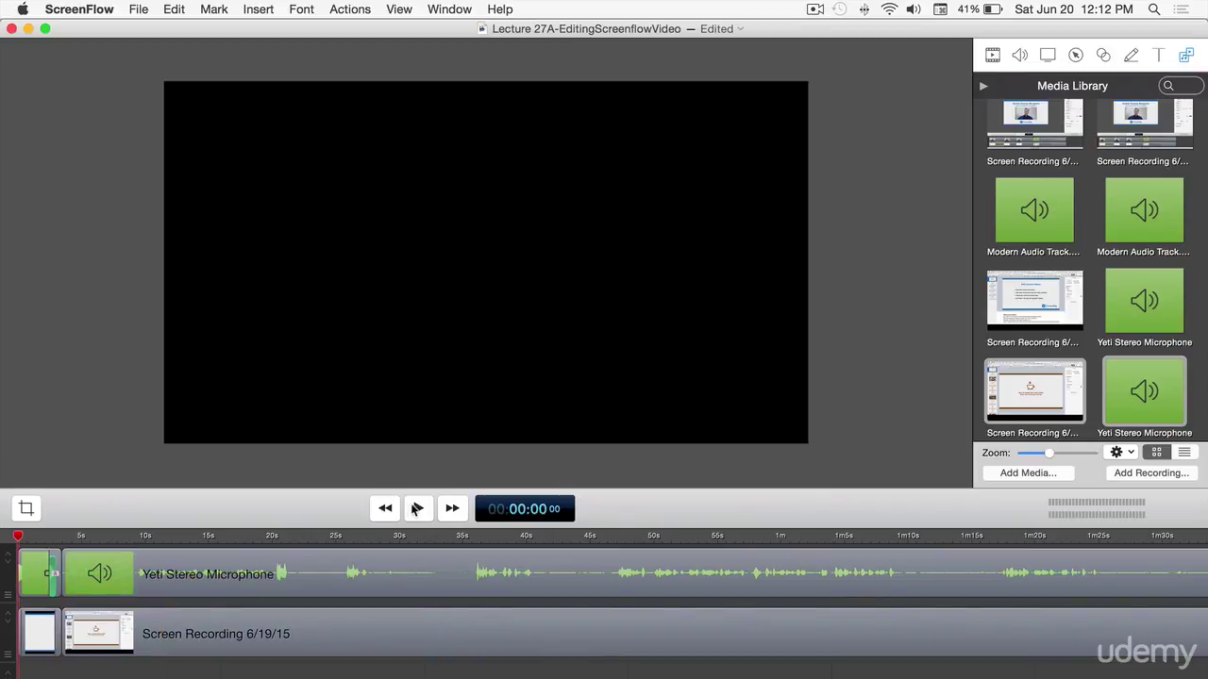
left_click(417, 508)
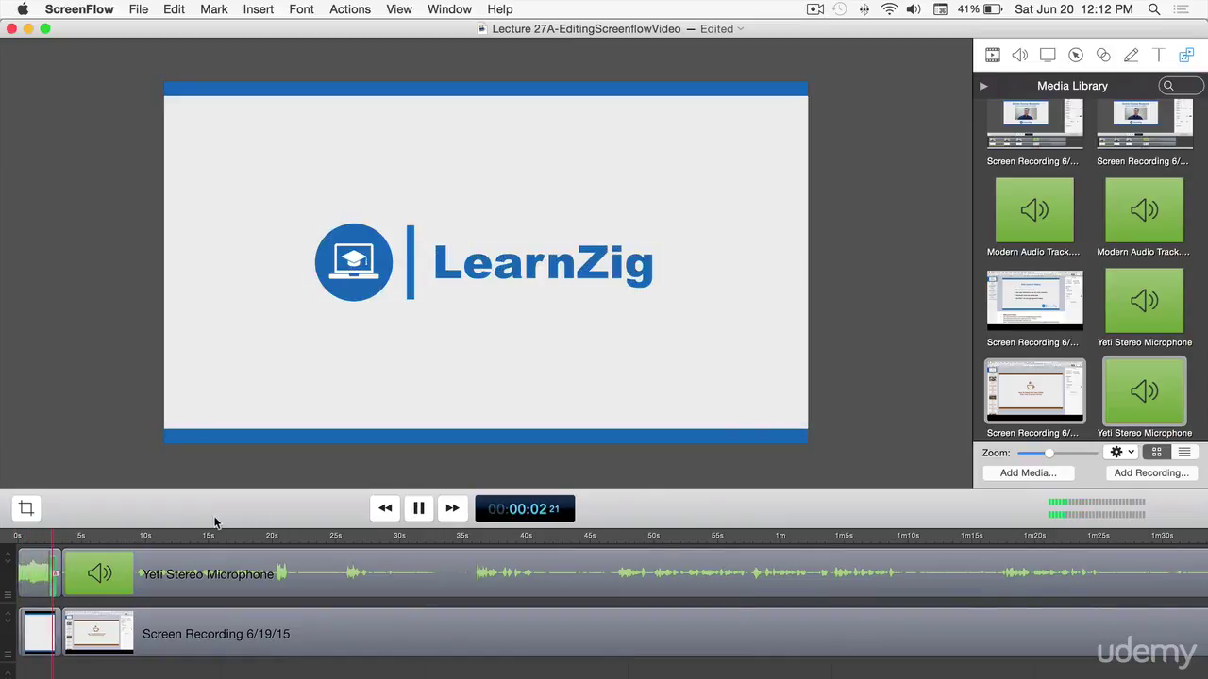
key("XF86AudioLowerVolume")
key("XF86AudioLowerVolume")
key("XF86AudioLowerVolume")
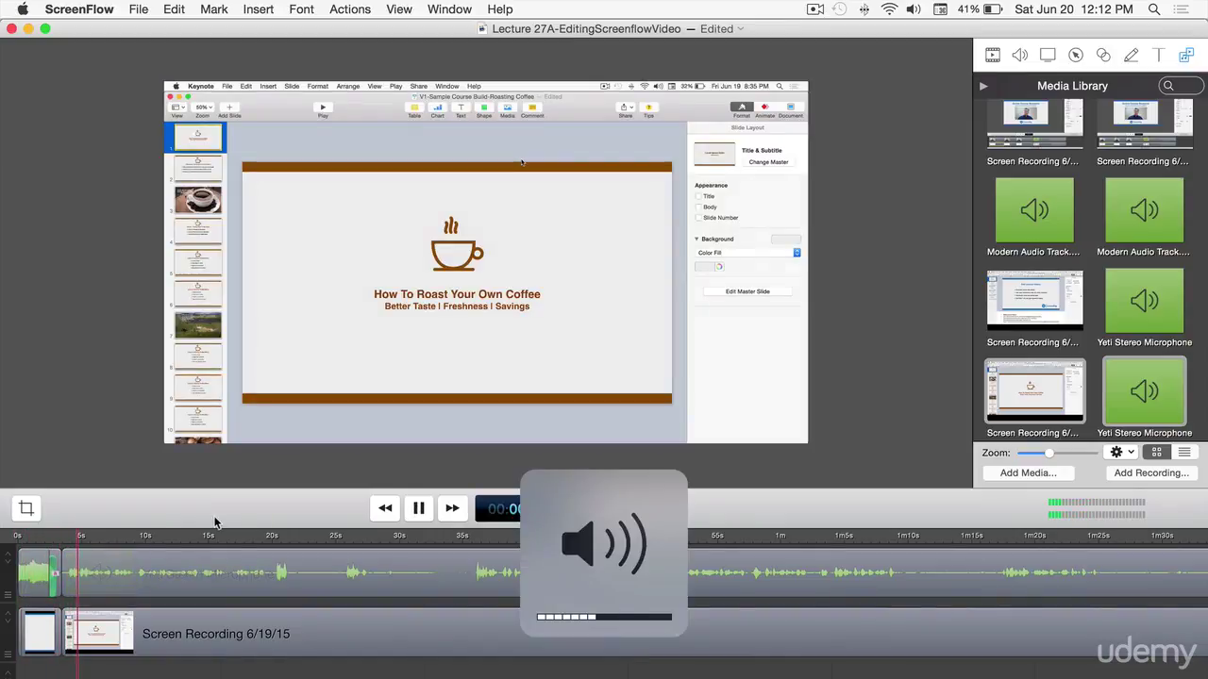
key("space")
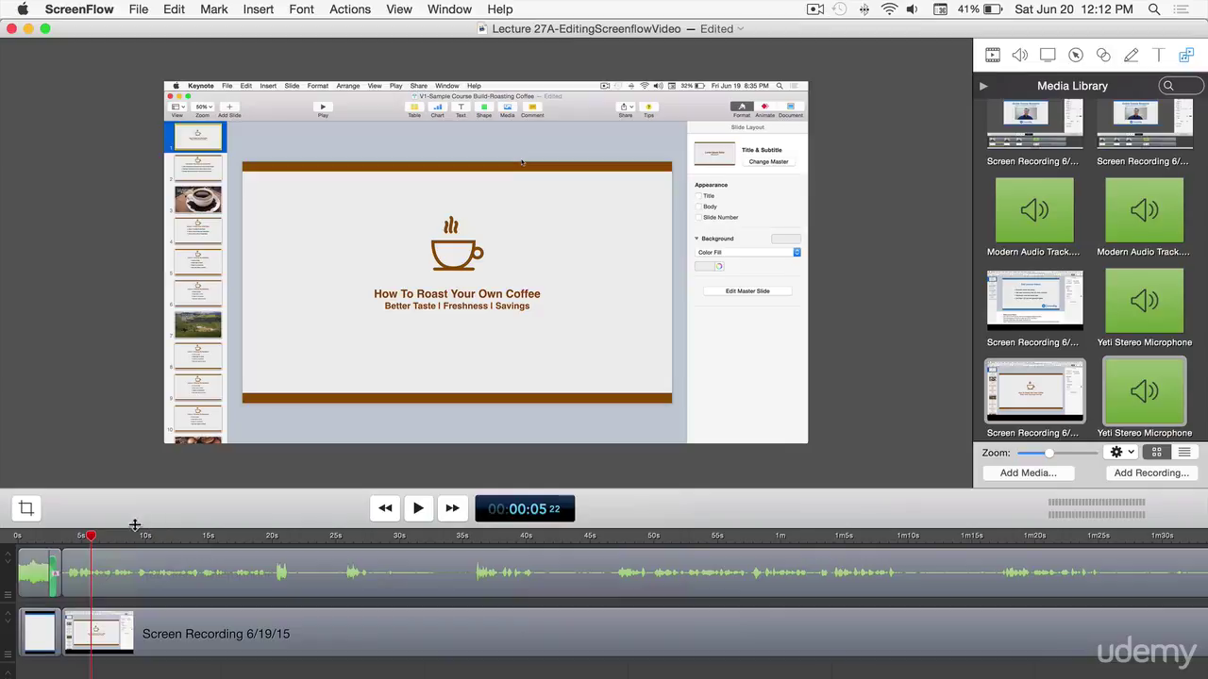
key("space")
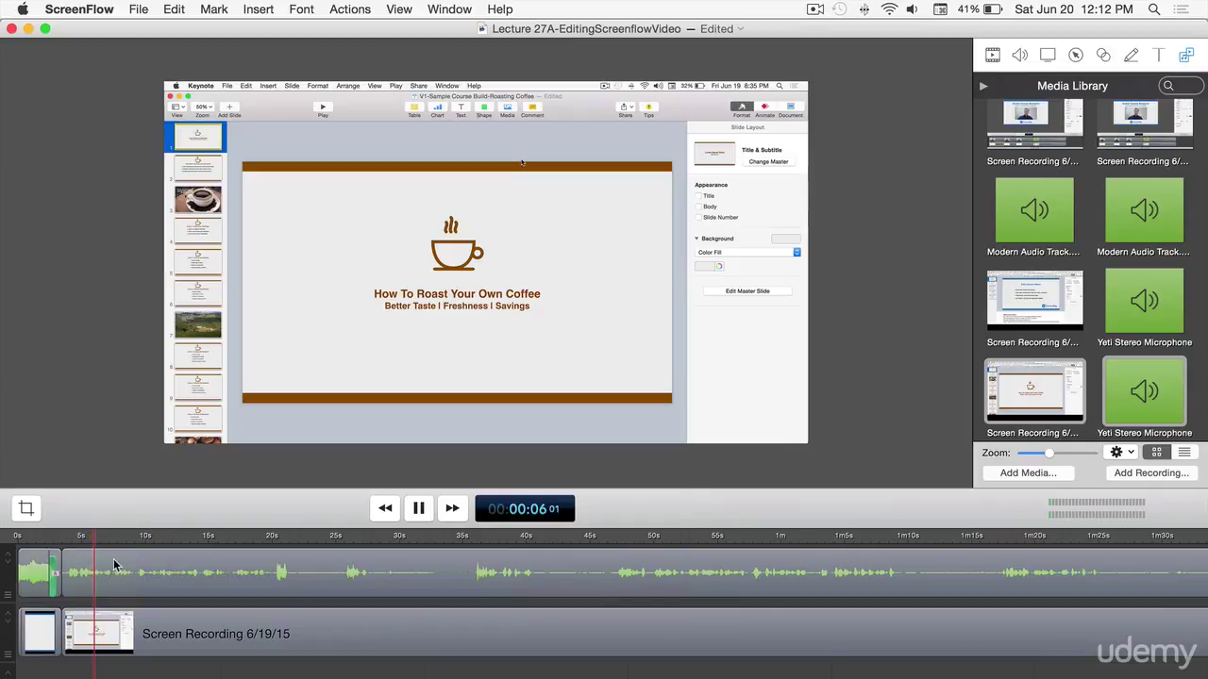
key("XF86AudioRaiseVolume")
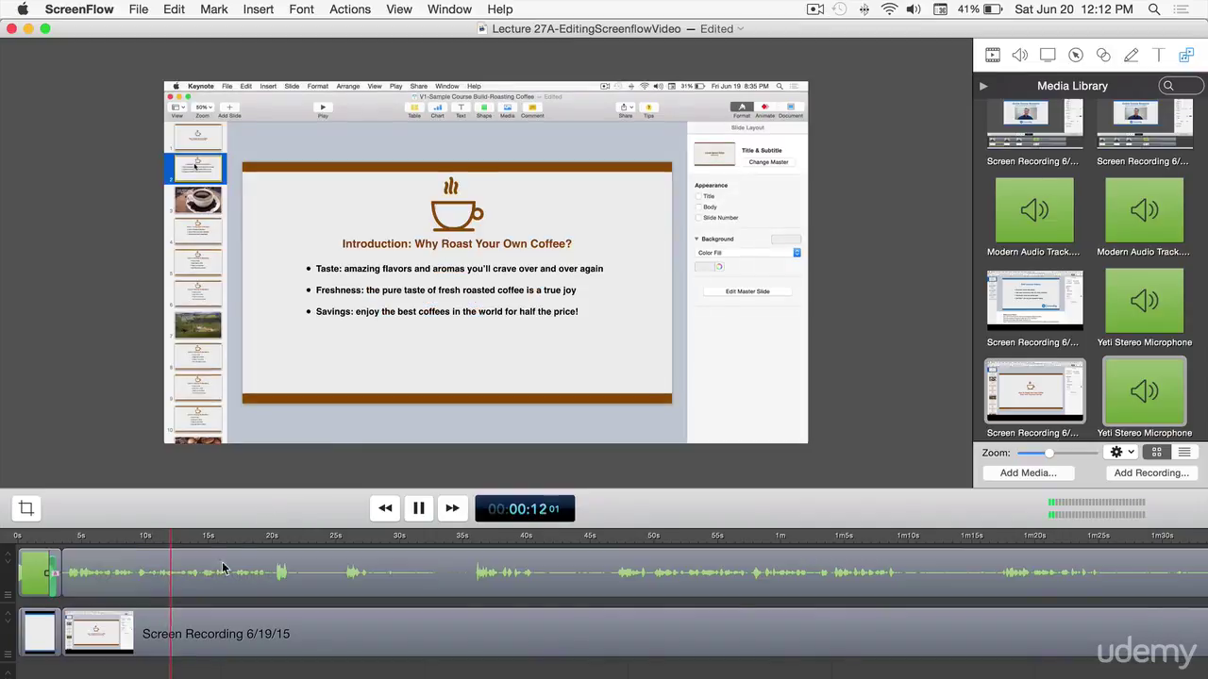
key("space")
left_click_drag(175, 537, 230, 538)
key("space")
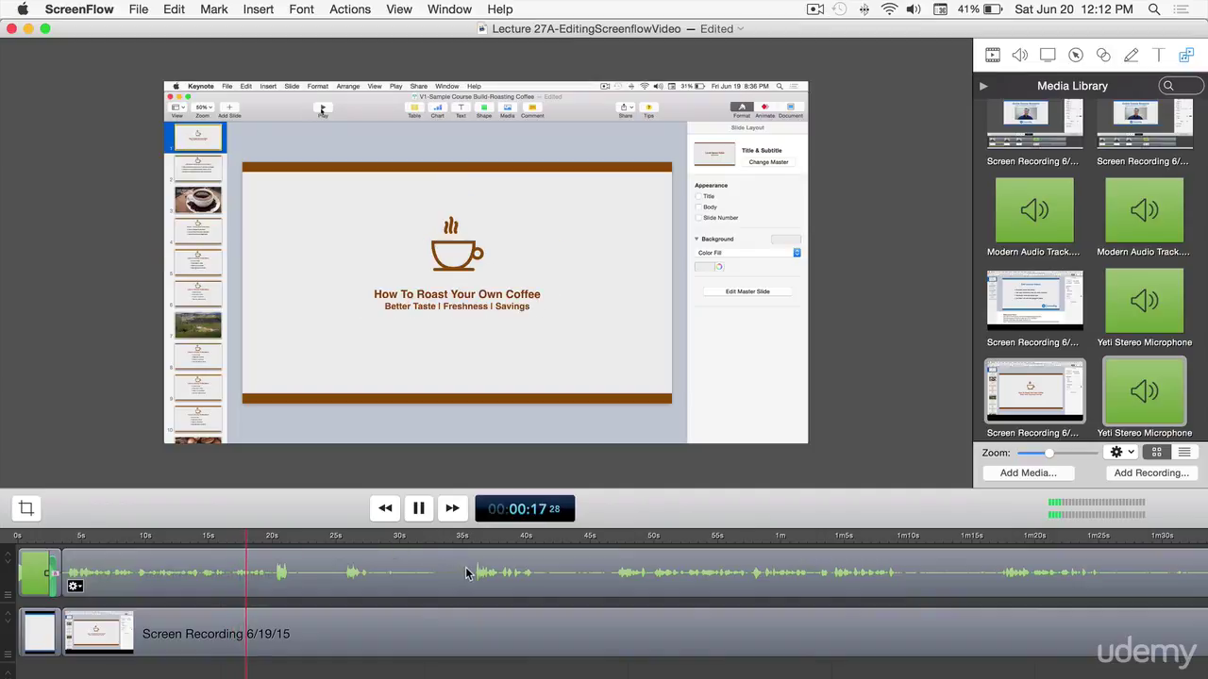
key("space")
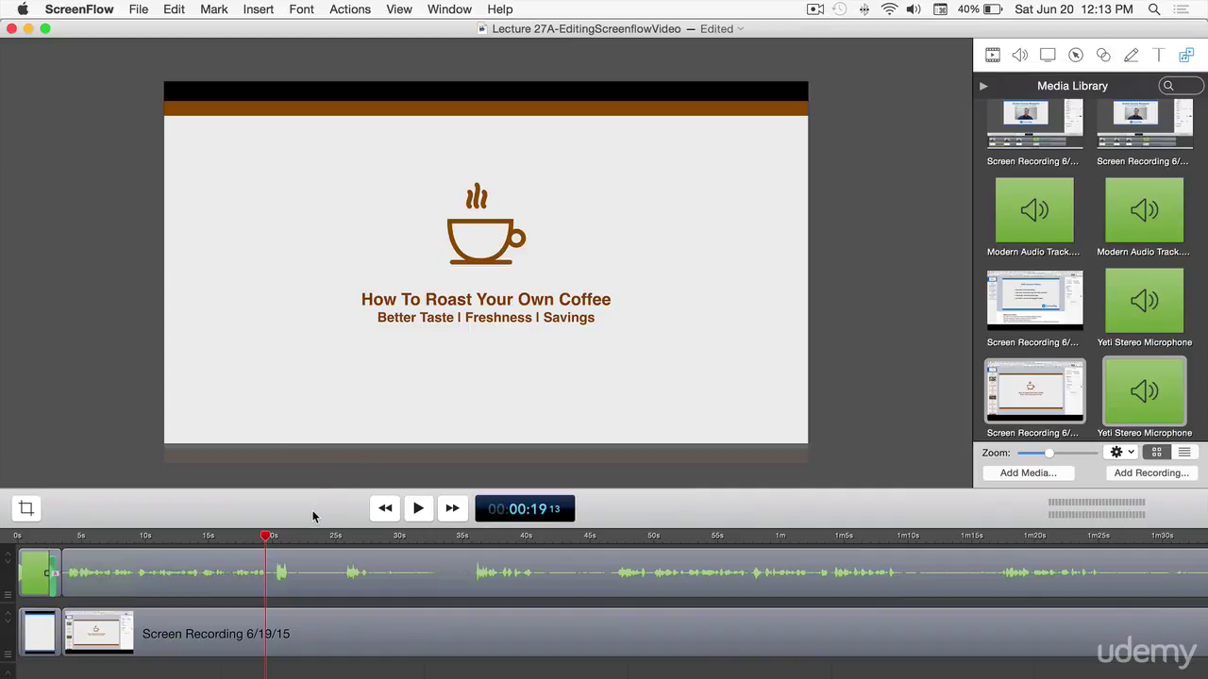
key("Left")
key("Left")
key("Left")
key("Left")
key("Left")
key("Left")
key("Left")
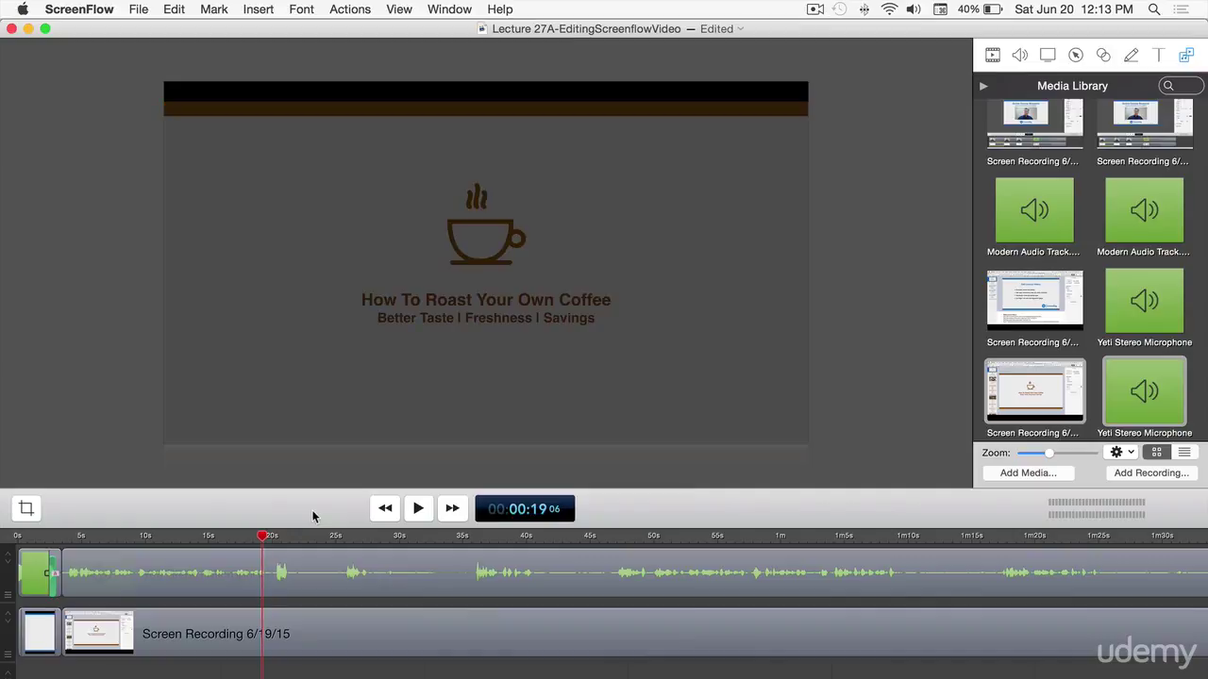
key("Left")
key("Left")
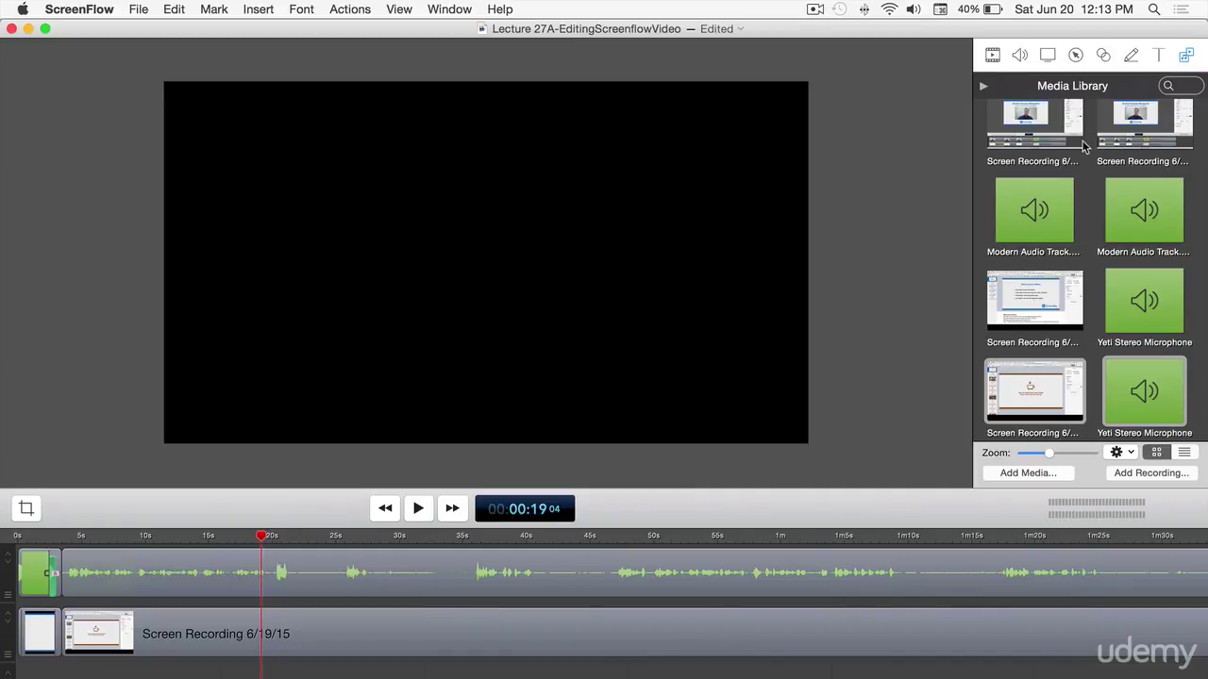
Add a video action to the Screen Recording clip from the Video Properties tab.
left_click(992, 57)
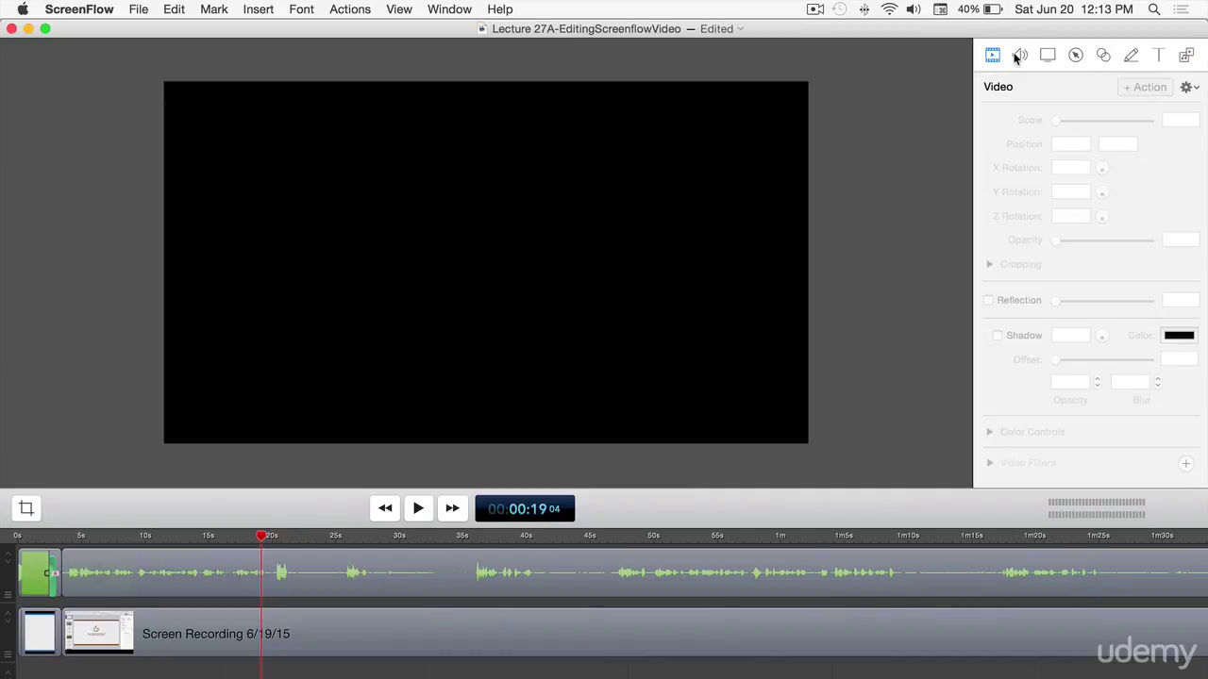
left_click(1048, 55)
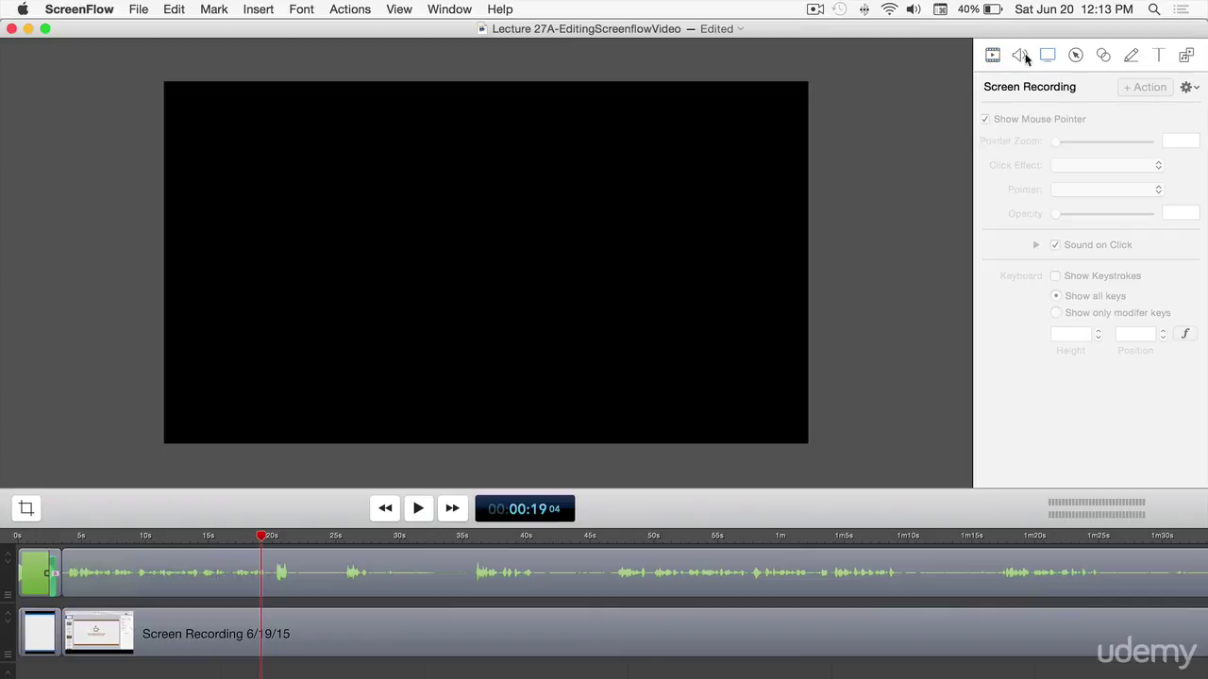
left_click(992, 57)
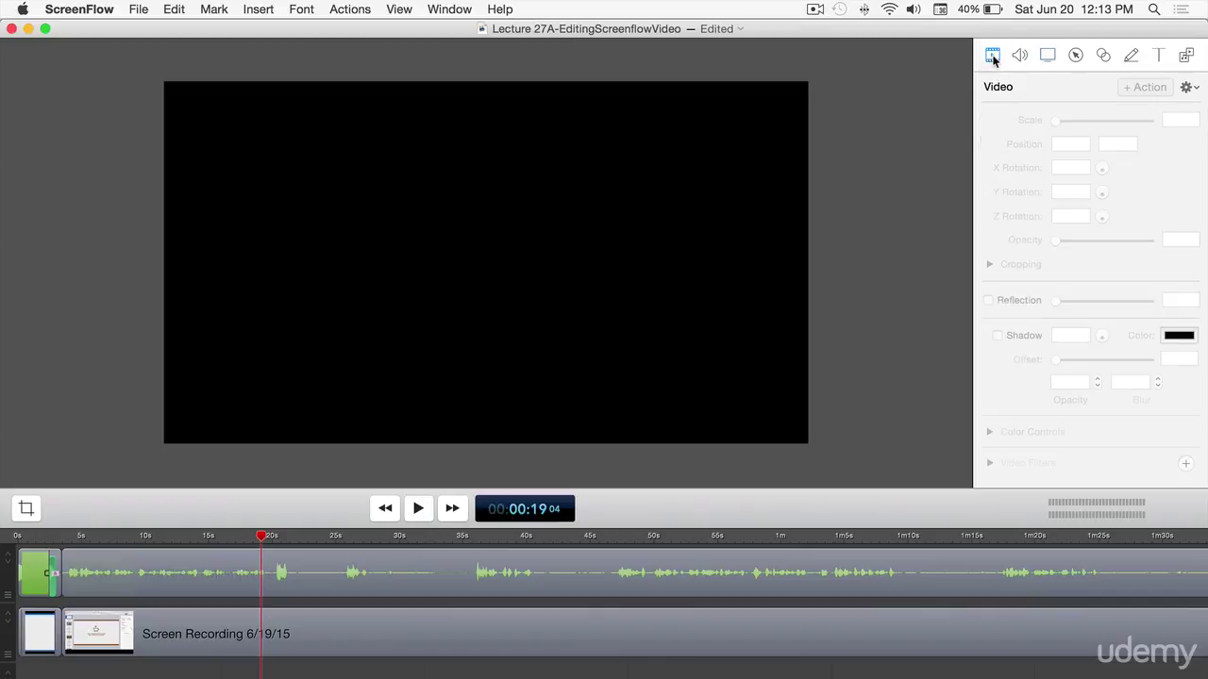
left_click(298, 629)
scroll(327, 628, "right", 3)
scroll(320, 628, "left", 3)
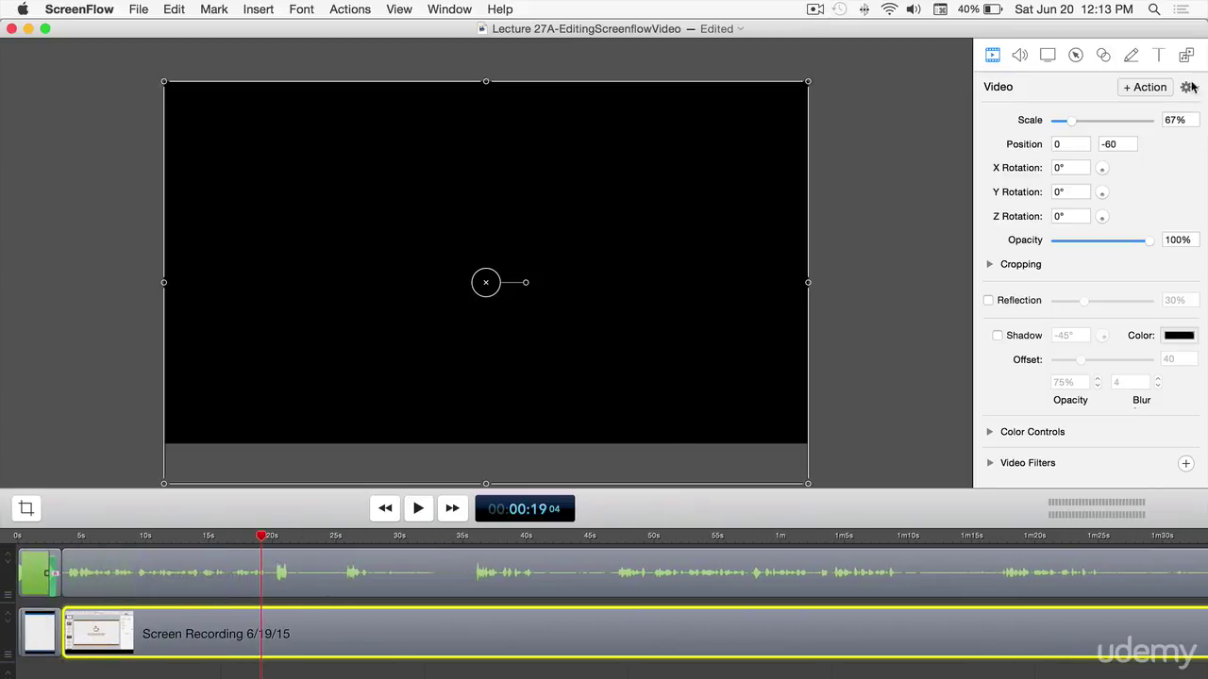
left_click(1147, 88)
Preview the clip briefly with the new action.
scroll(286, 632, "right", 2)
scroll(286, 632, "right", 3)
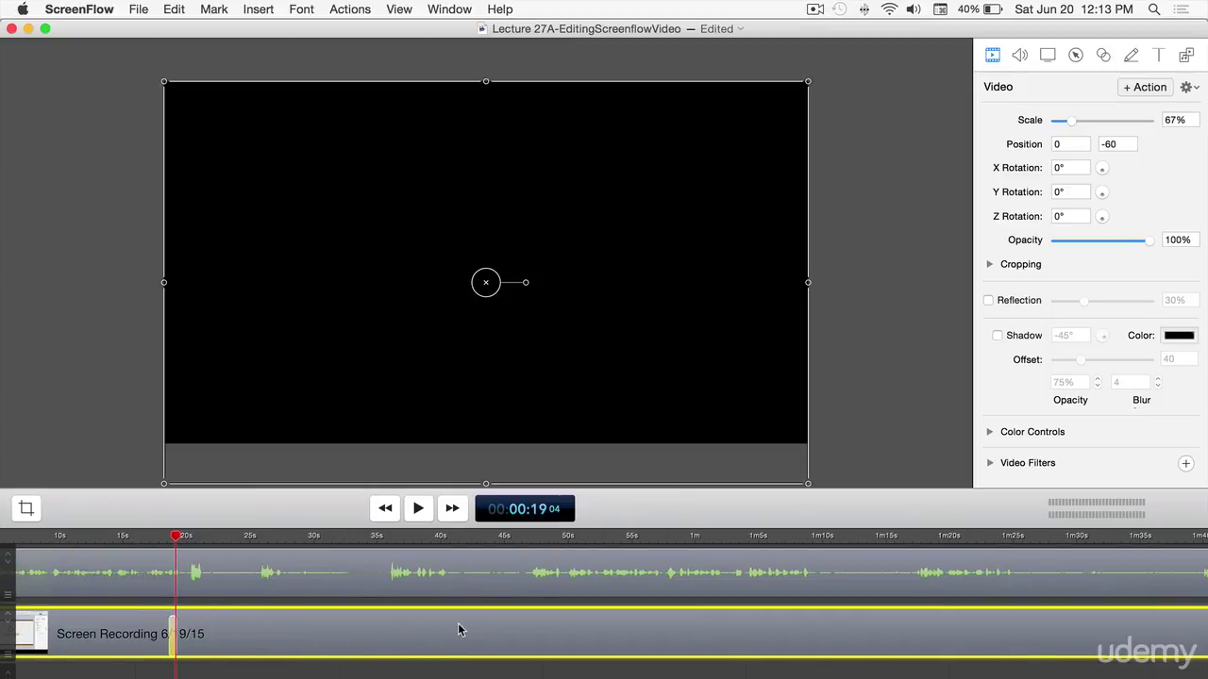
key("space")
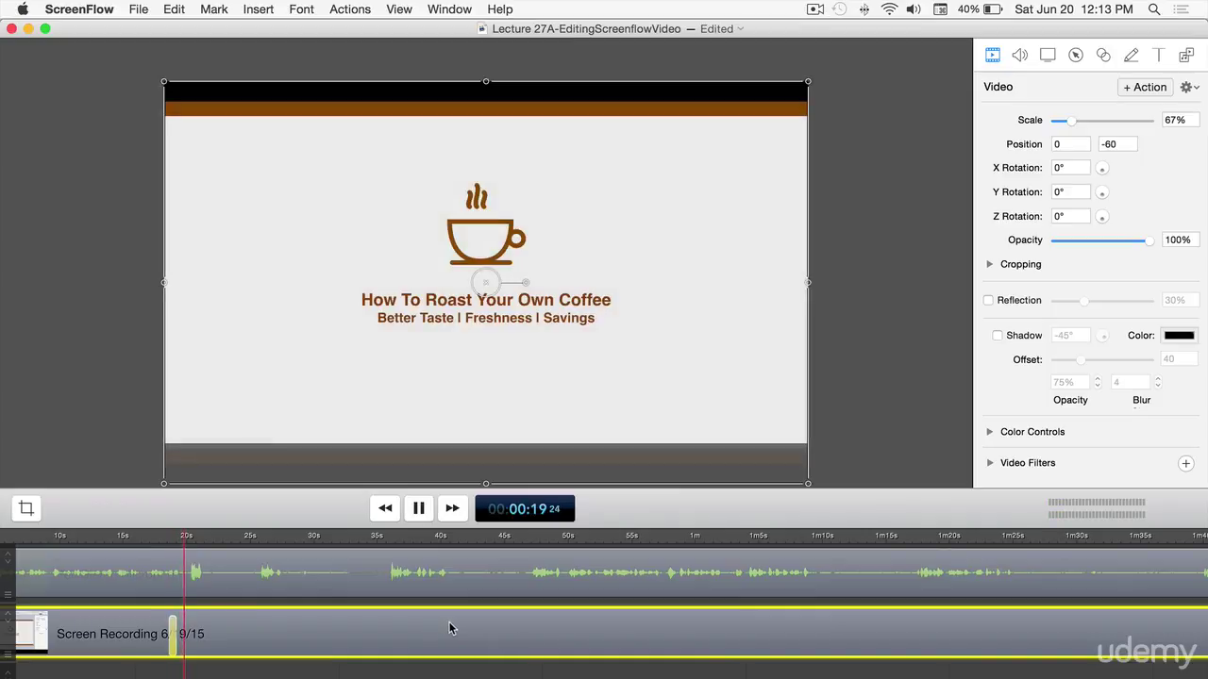
key("space")
Drag the recording up to the centre guide so Position reads 0, 0, then return to before the action.
left_click_drag(321, 258, 322, 248)
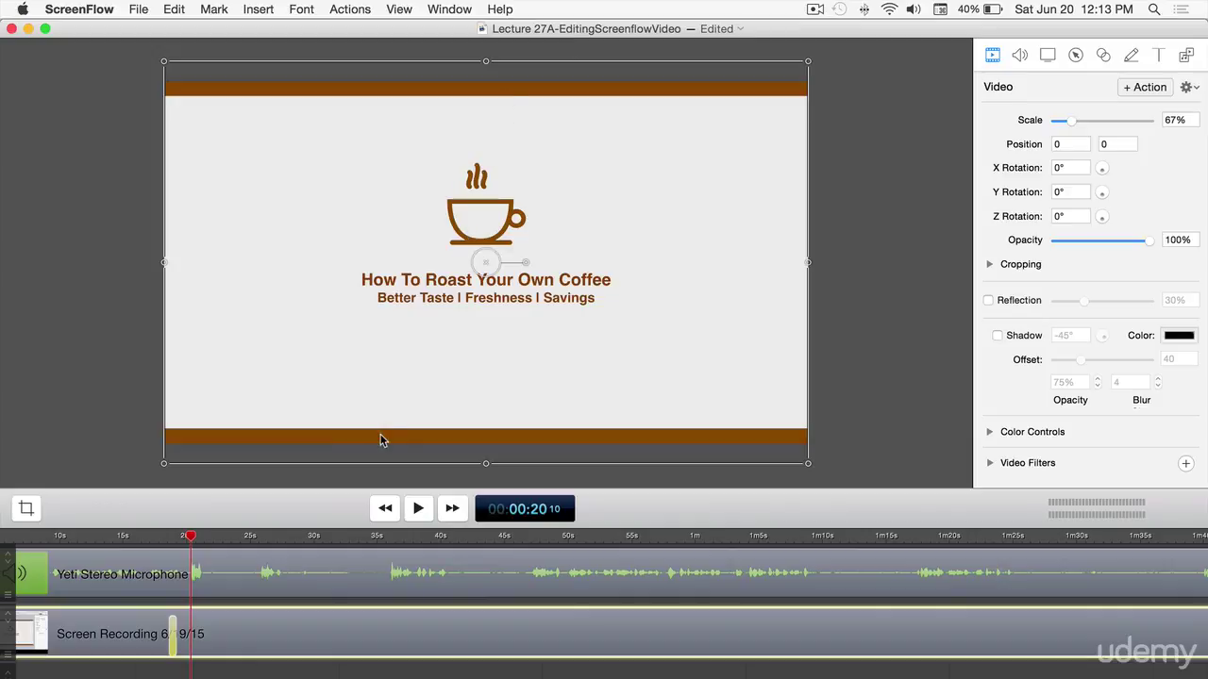
left_click(189, 538)
left_click_drag(189, 538, 156, 537)
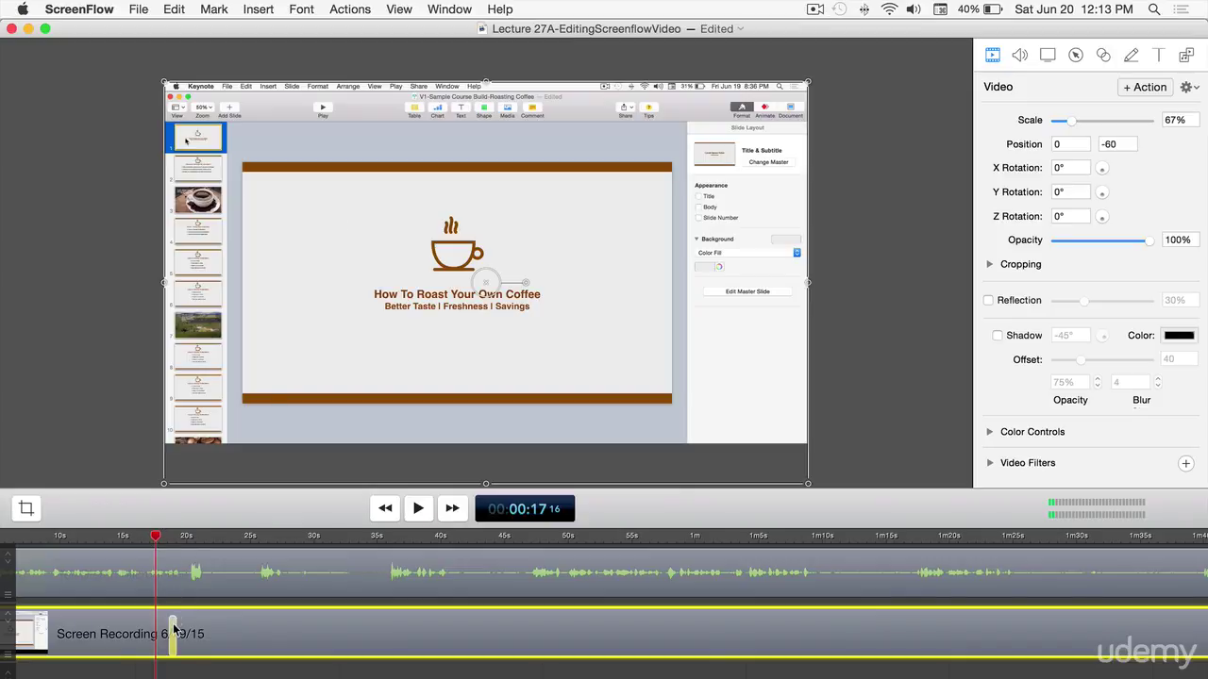
Lengthen the video action by dragging its start edge, then play it back.
left_click_drag(174, 631, 217, 630)
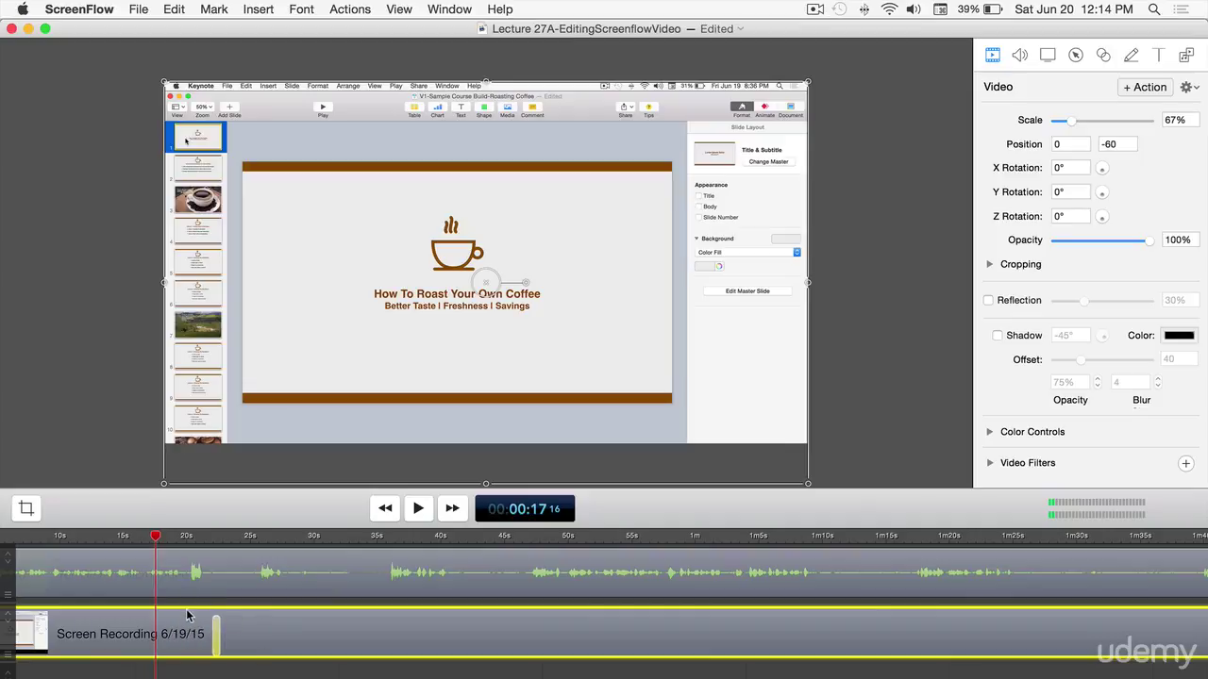
key("space")
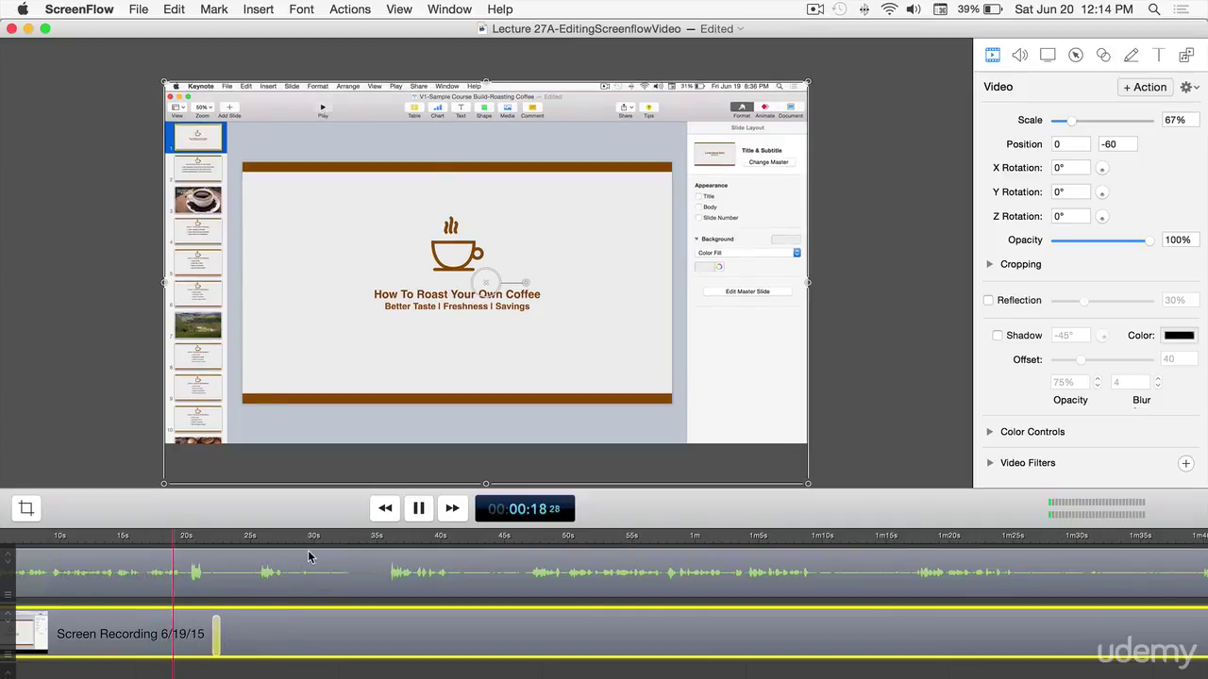
key("space")
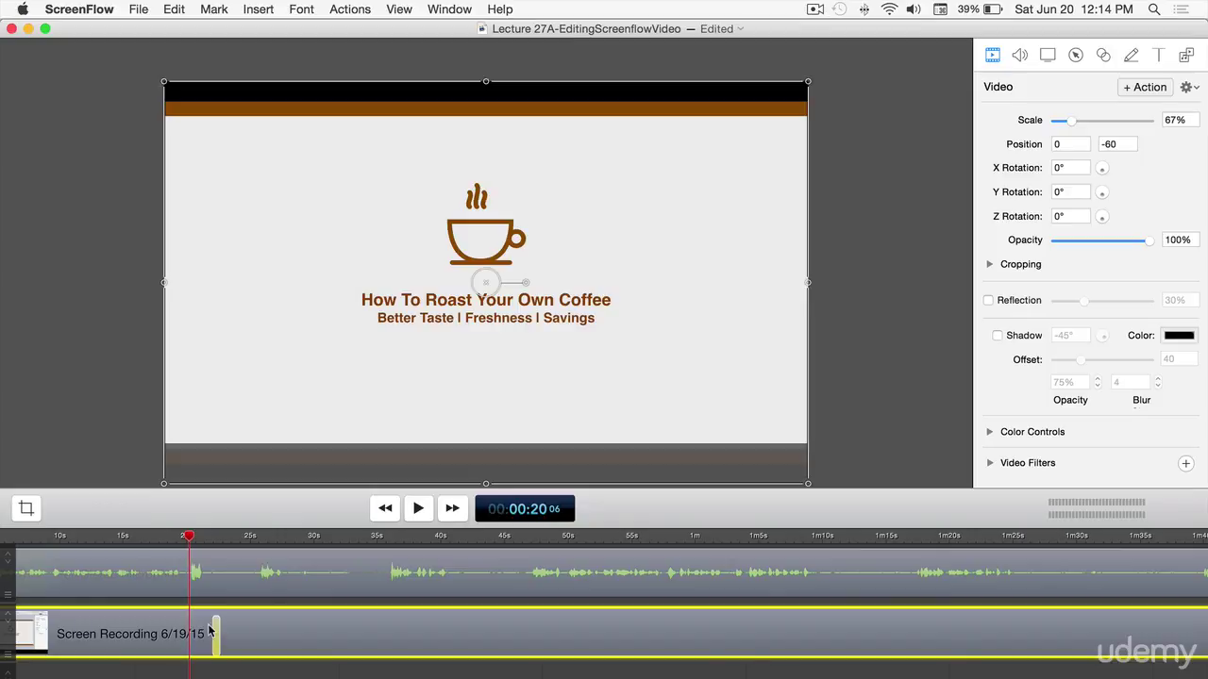
Start the action even earlier and replay the centring glide until the title is centred.
left_click_drag(216, 626, 178, 628)
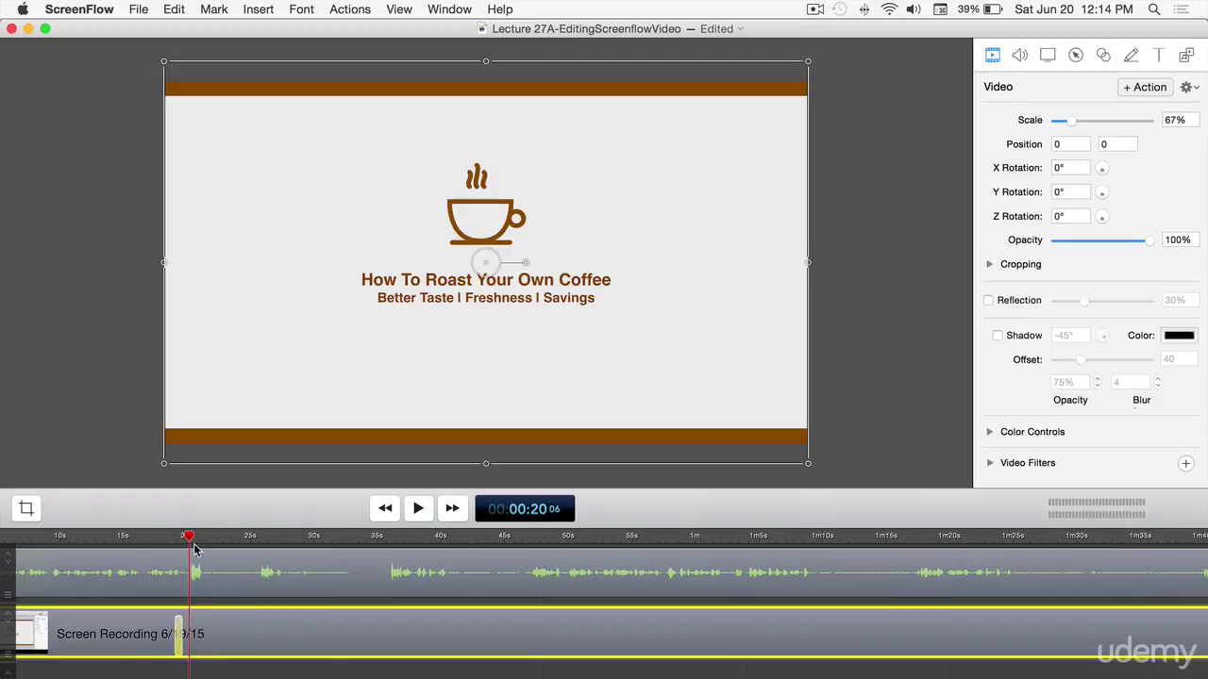
left_click_drag(188, 541, 148, 543)
key("space")
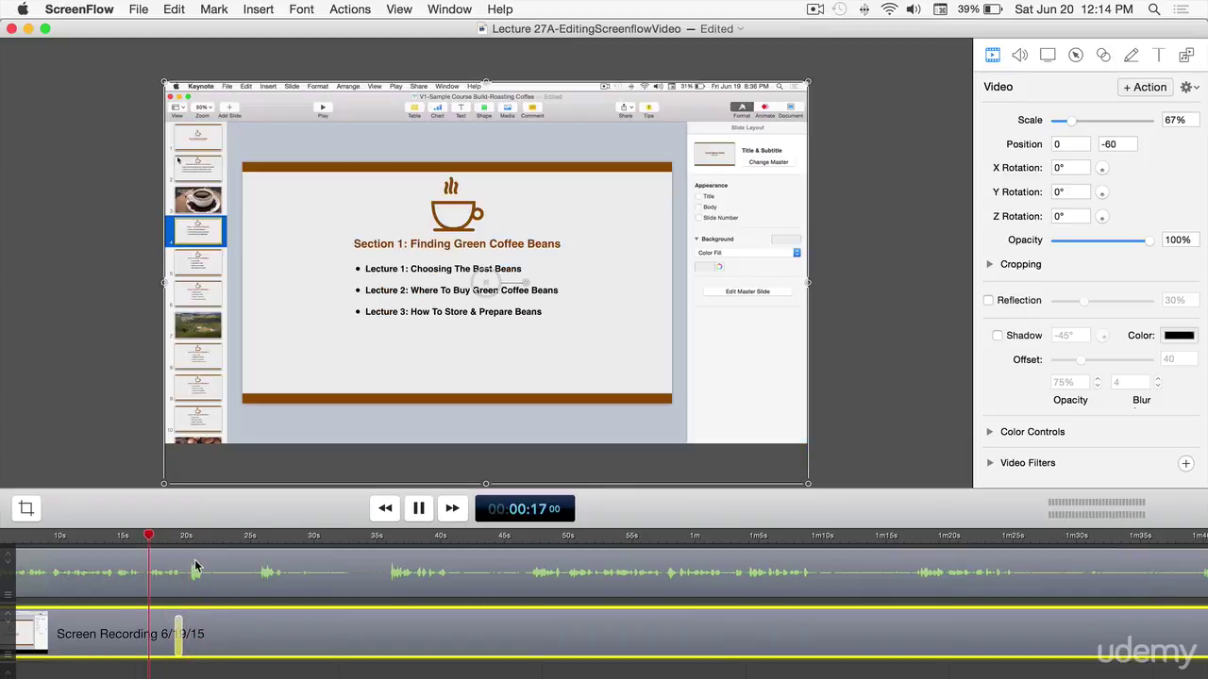
key("space")
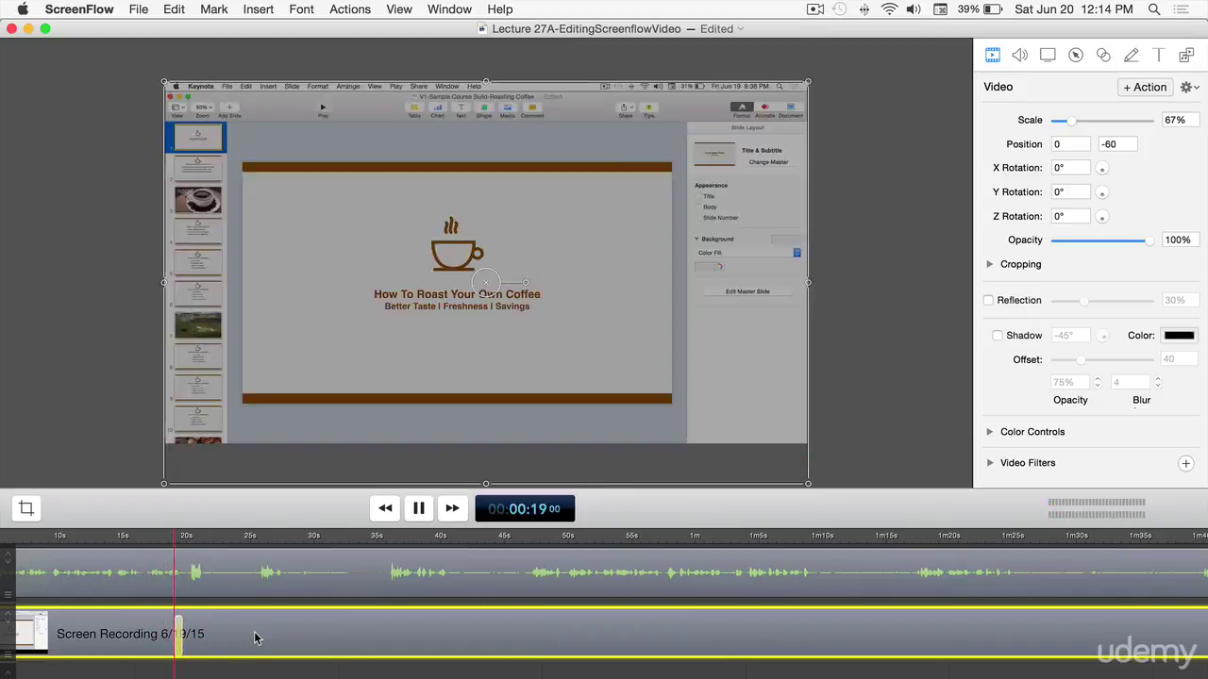
key("Left")
key("Left")
key("Left")
key("Left")
key("Left")
key("Left")
key("Left")
key("Left")
key("Left")
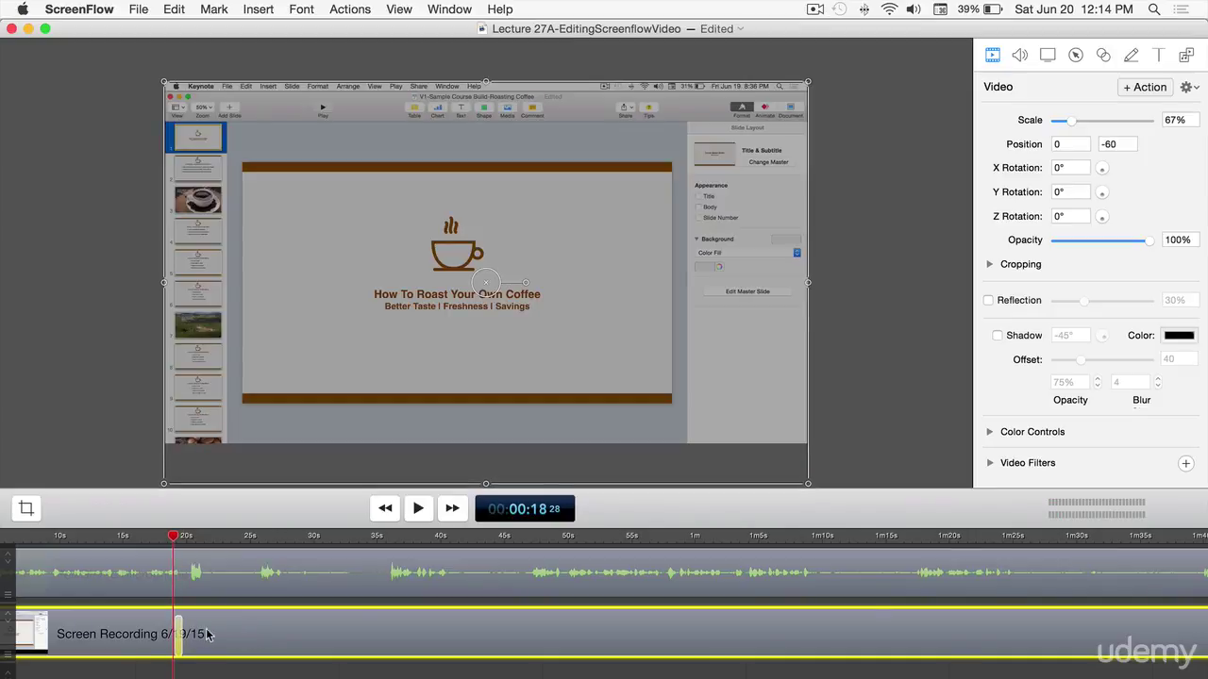
key("space")
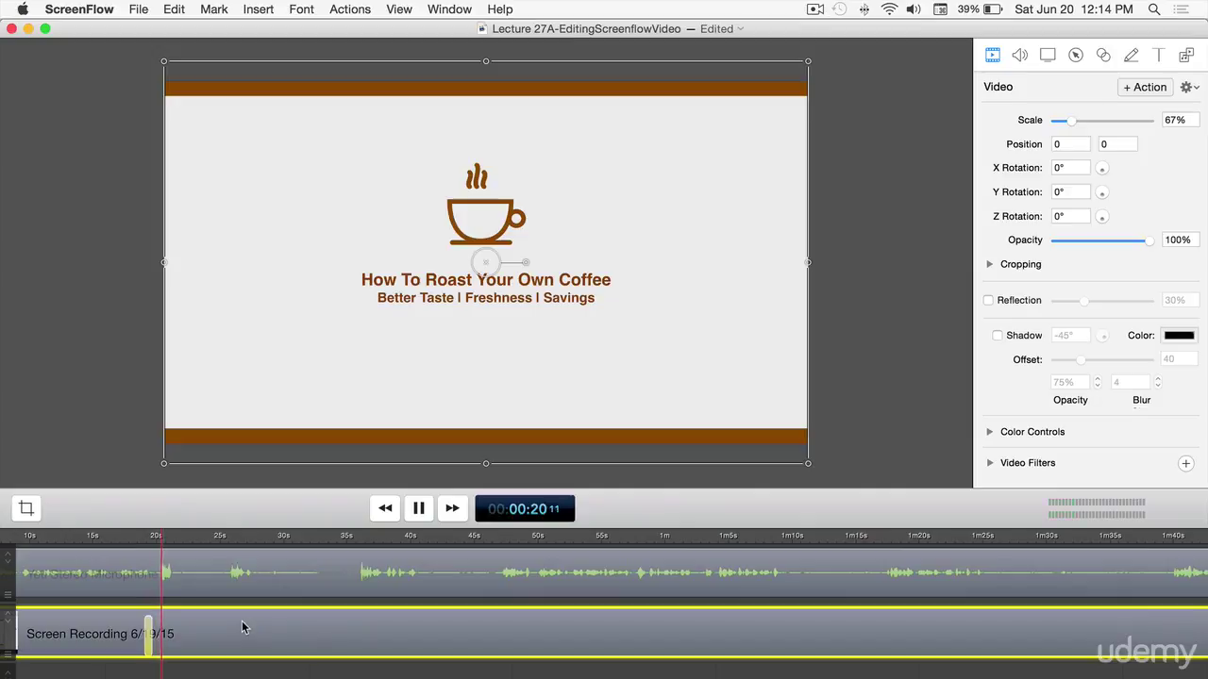
key("space")
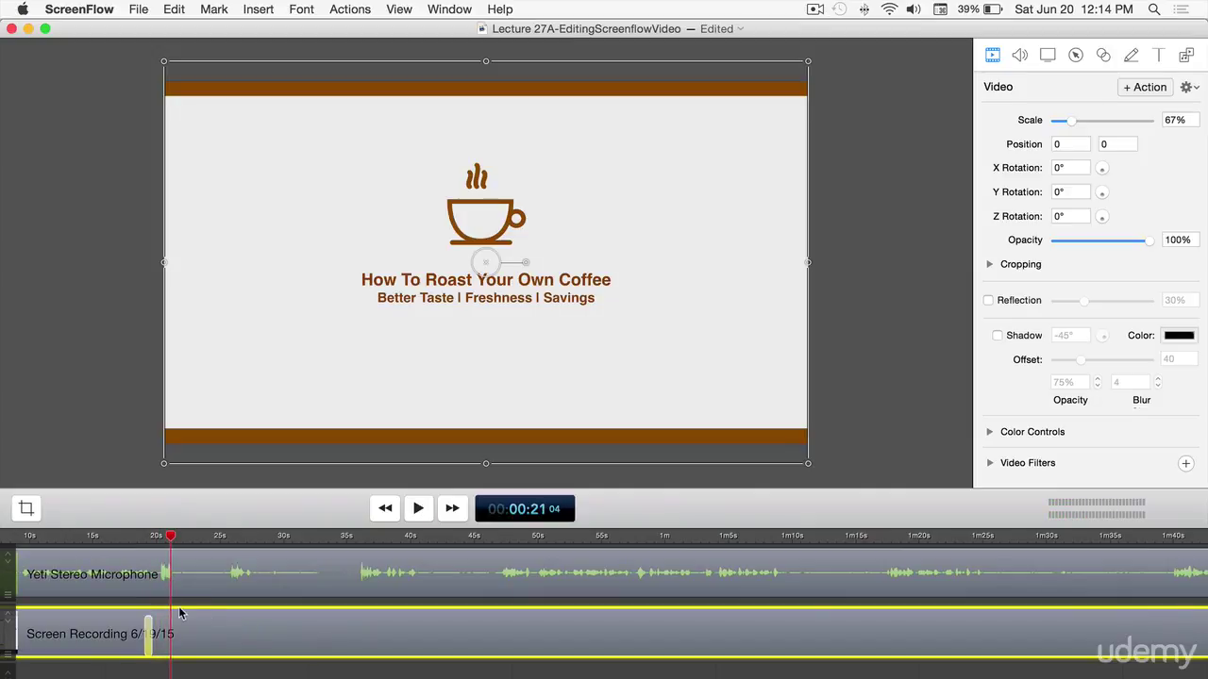